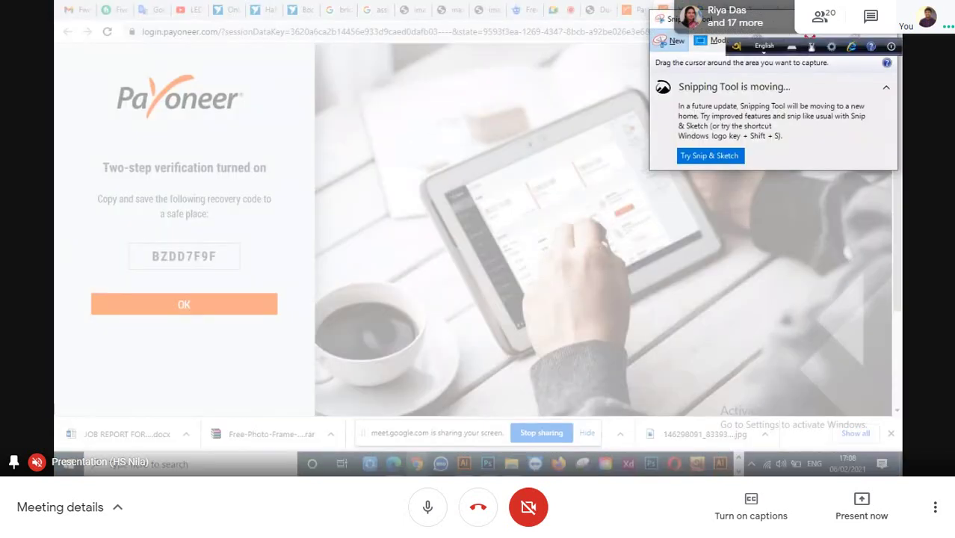
# Snip the whole Payoneer recovery-code card in Snipping Tool and copy it to the clipboard.
pyautogui.press('Escape')
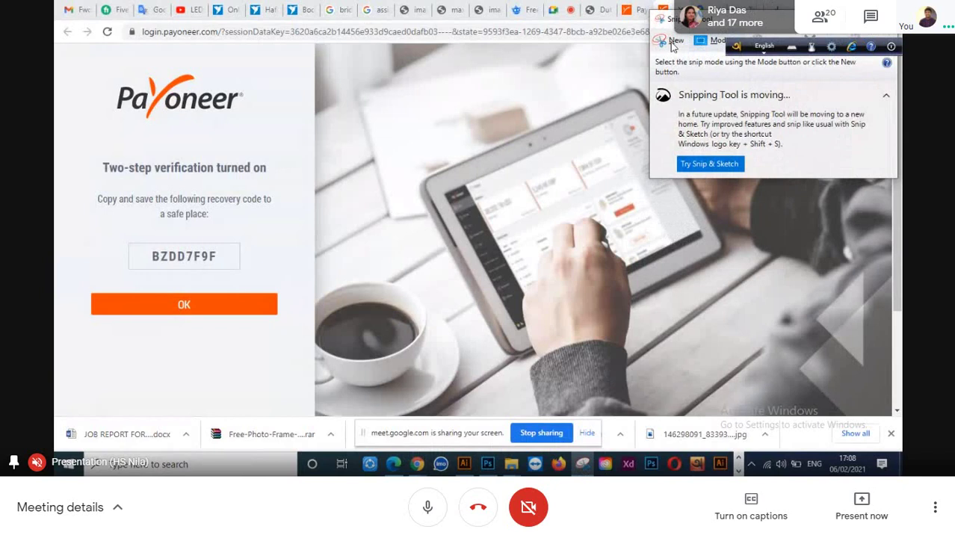
pyautogui.click(671, 42)
pyautogui.moveTo(83, 221); pyautogui.dragTo(256, 138)
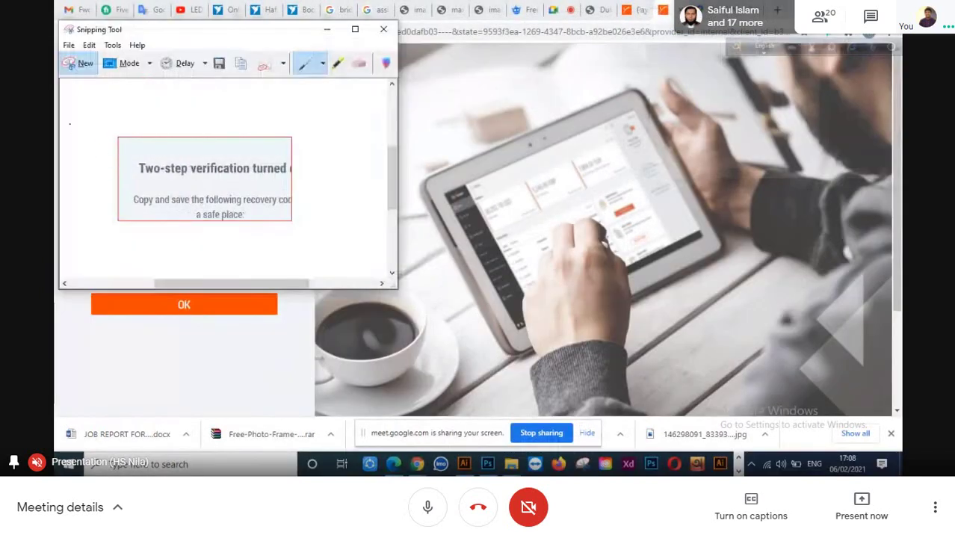
pyautogui.moveTo(70, 123); pyautogui.dragTo(171, 213)
pyautogui.click(79, 65)
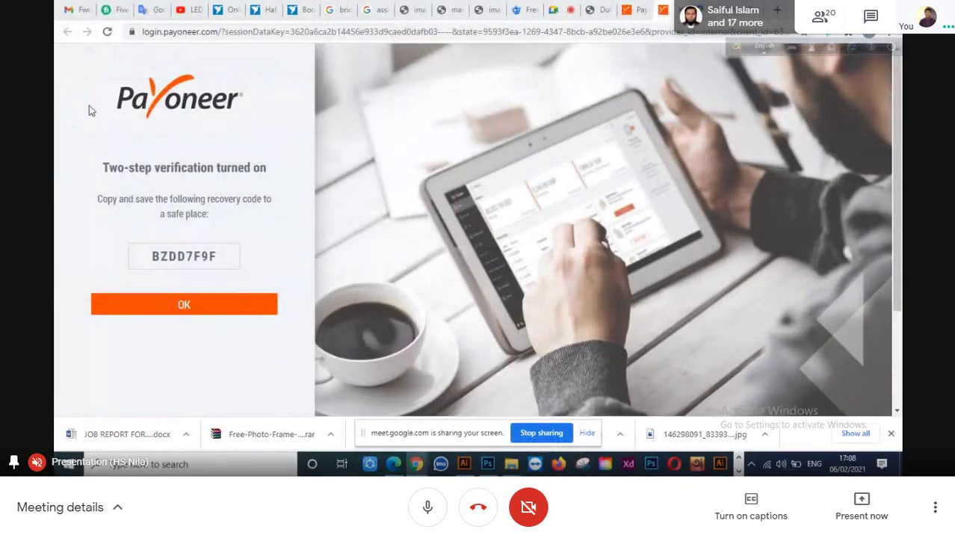
pyautogui.moveTo(86, 77); pyautogui.dragTo(291, 357)
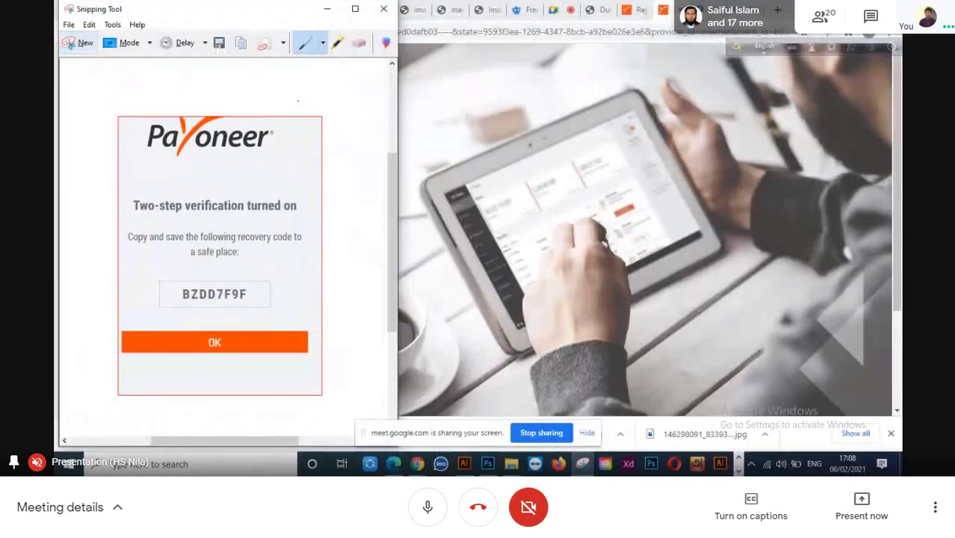
pyautogui.click(241, 46)
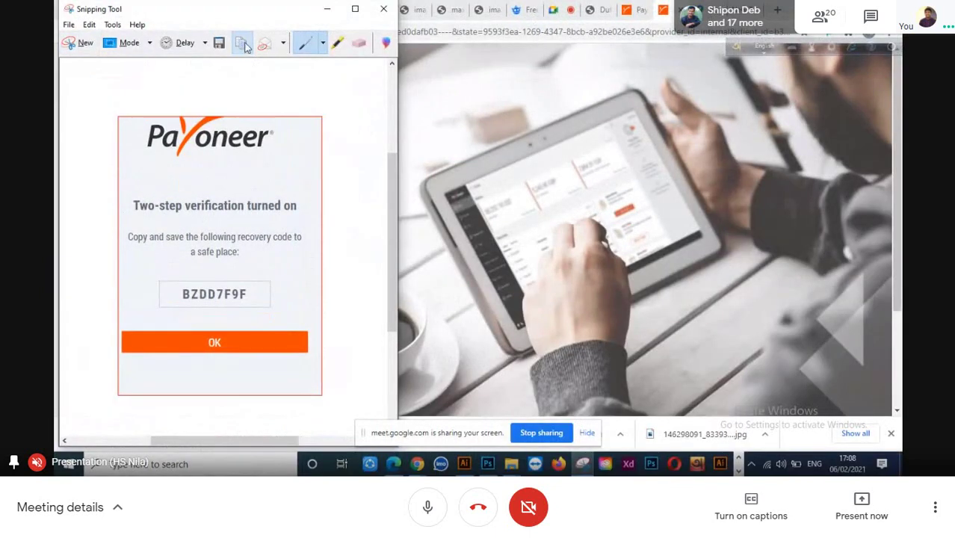
pyautogui.click(326, 9)
# Confirm on the two-step verification page that the recovery code is saved.
pyautogui.scroll(-2, 216, 322)
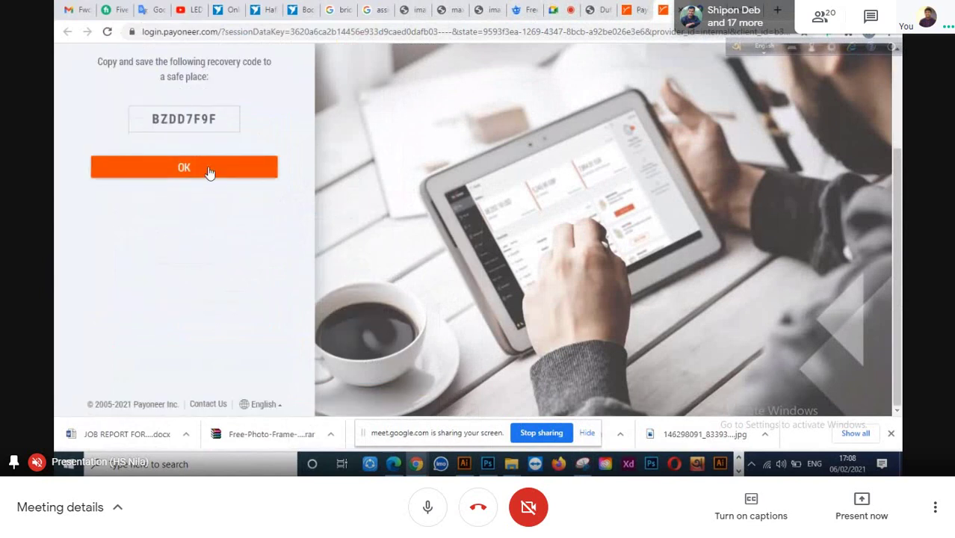
pyautogui.scroll(2, 209, 172)
pyautogui.click(183, 304)
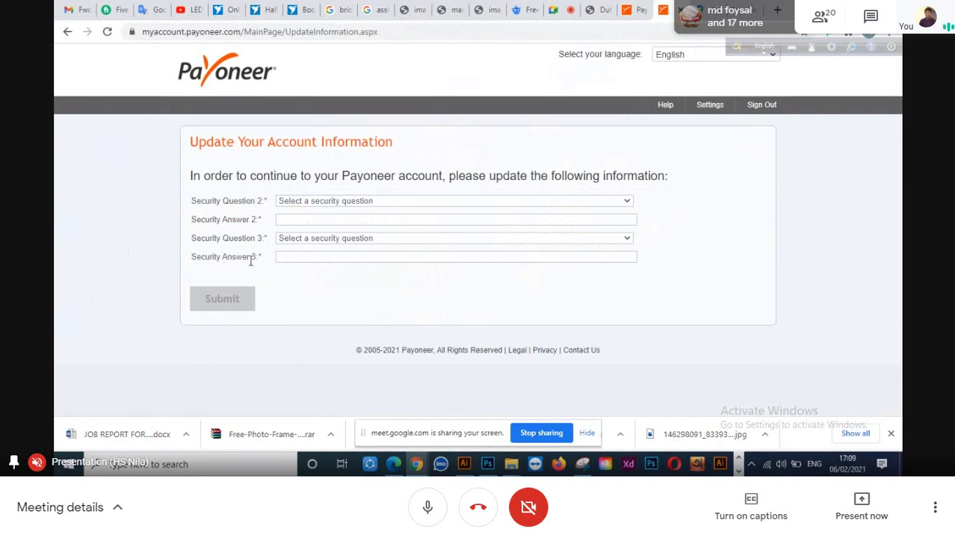
# Set Security Question 2 to the high school best friend question and enter its answer.
pyautogui.click(363, 202)
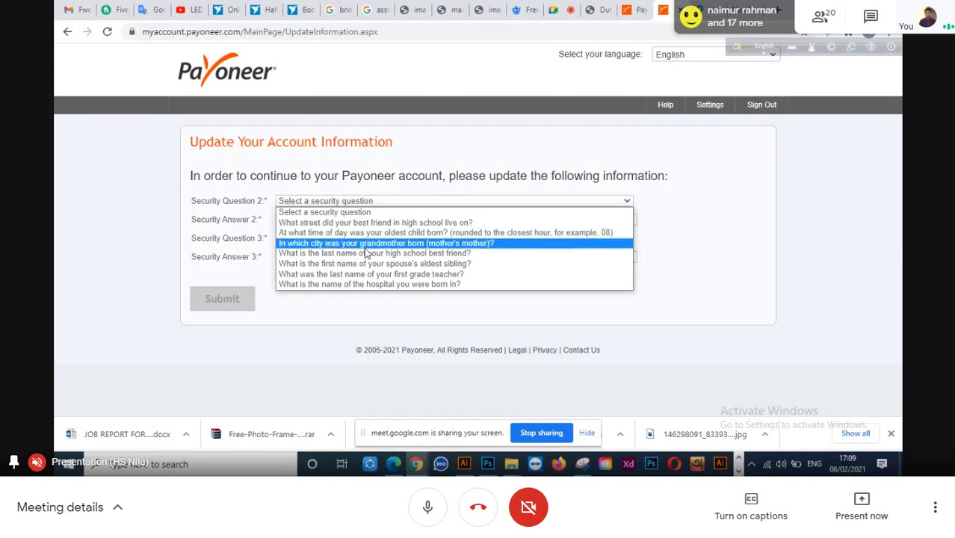
pyautogui.click(419, 258)
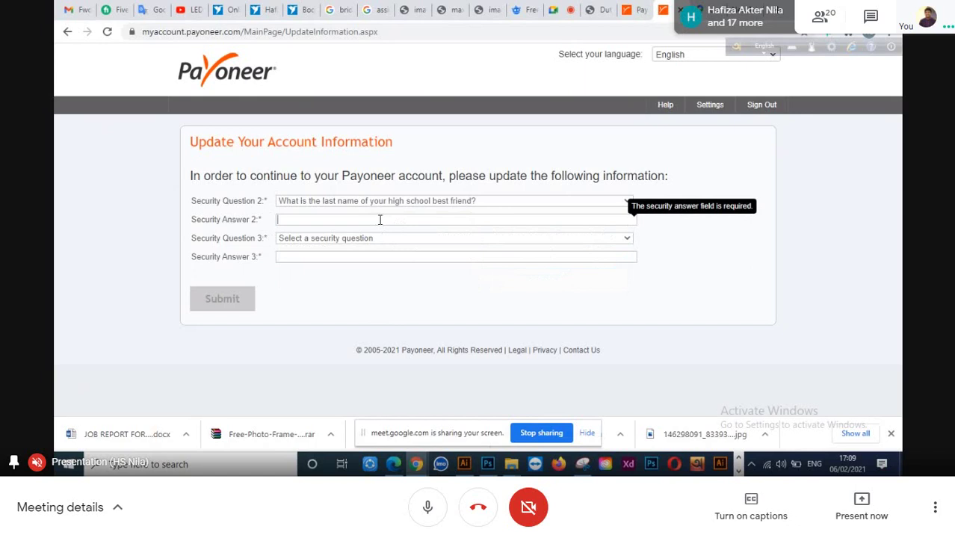
pyautogui.write('none')
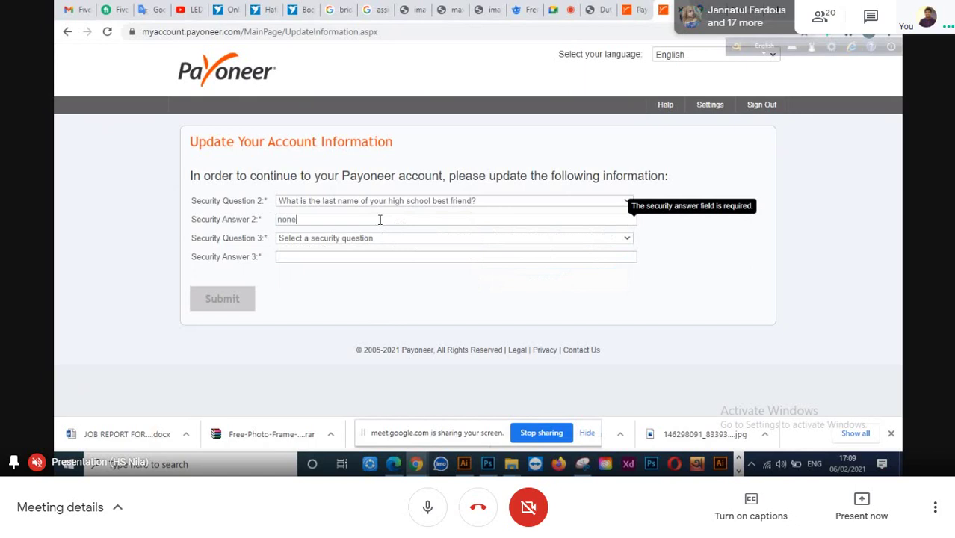
pyautogui.click(390, 238)
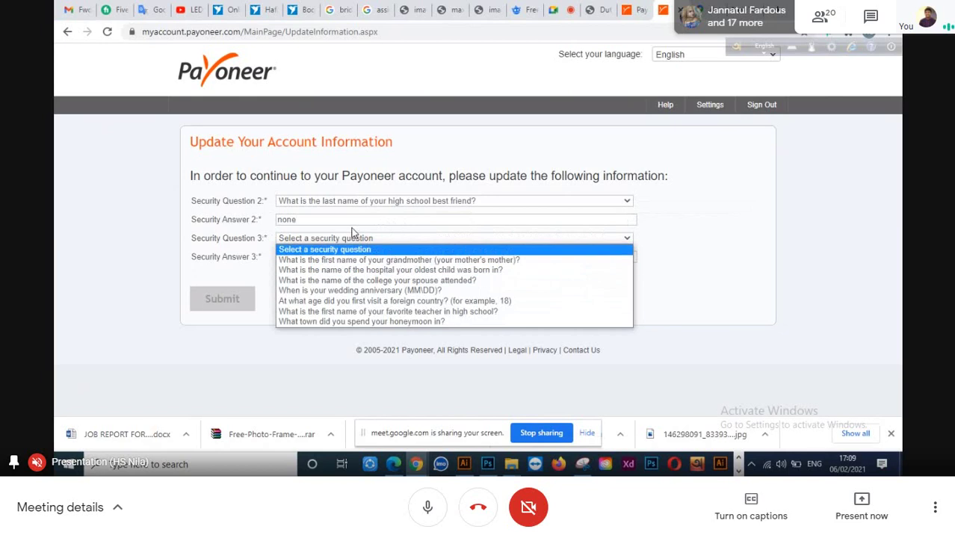
pyautogui.click(368, 221)
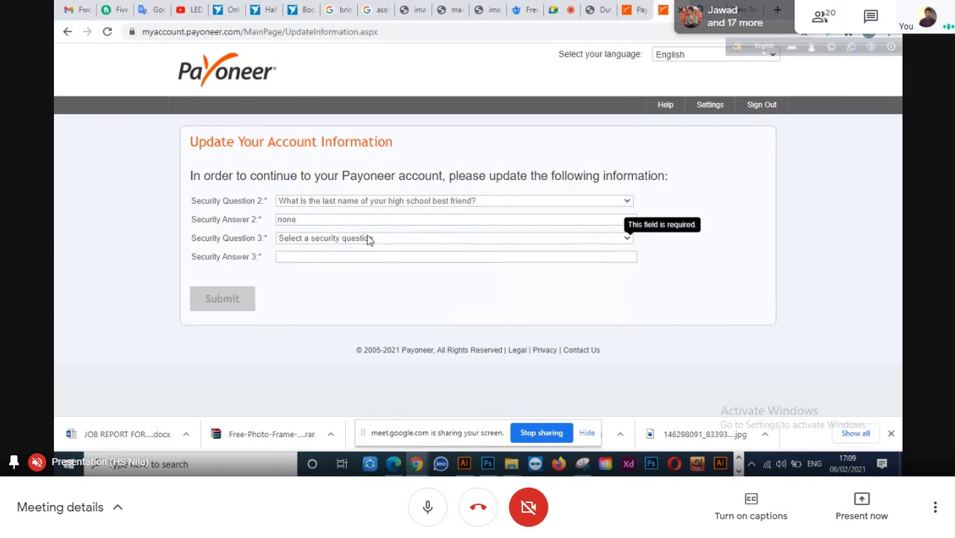
pyautogui.click(369, 238)
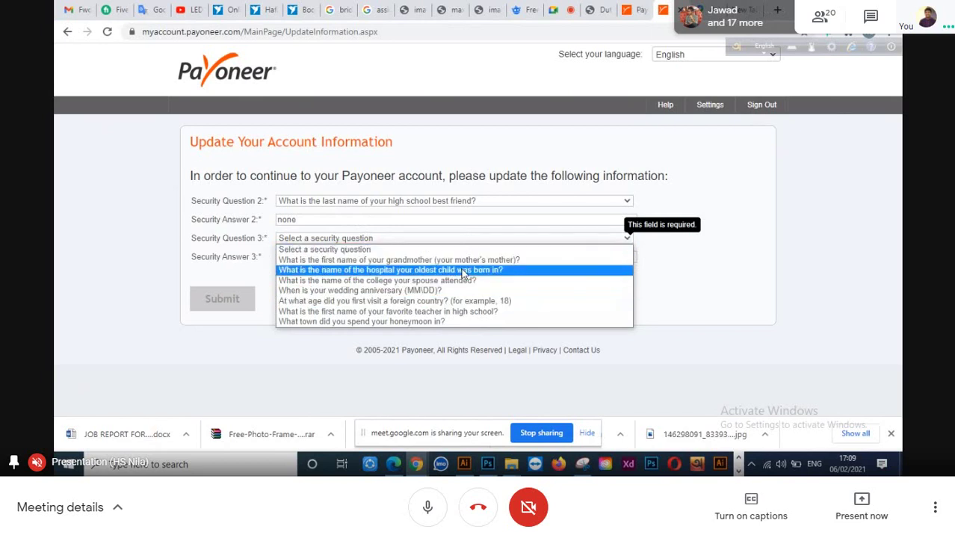
pyautogui.moveTo(332, 219); pyautogui.dragTo(181, 218)
pyautogui.write('Jba')
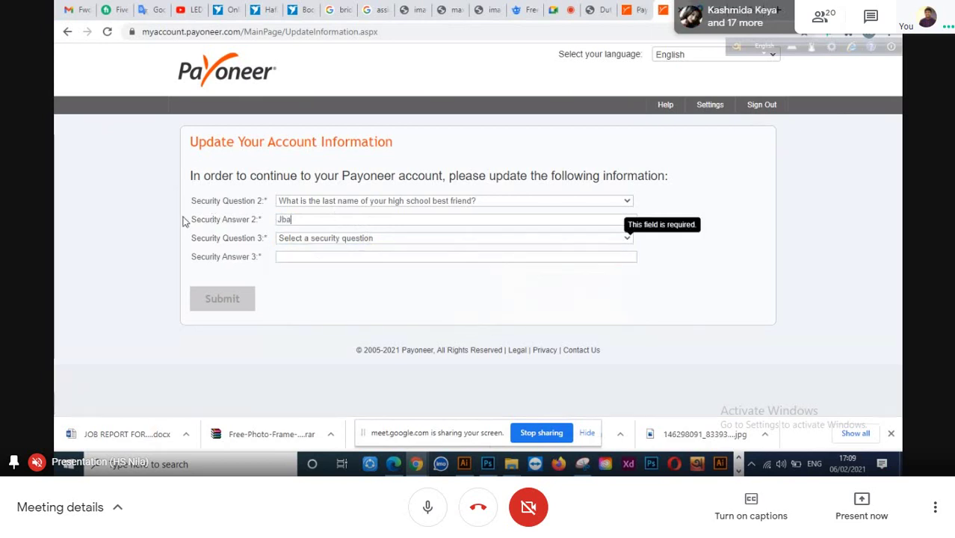
pyautogui.click(284, 219)
pyautogui.write('e')
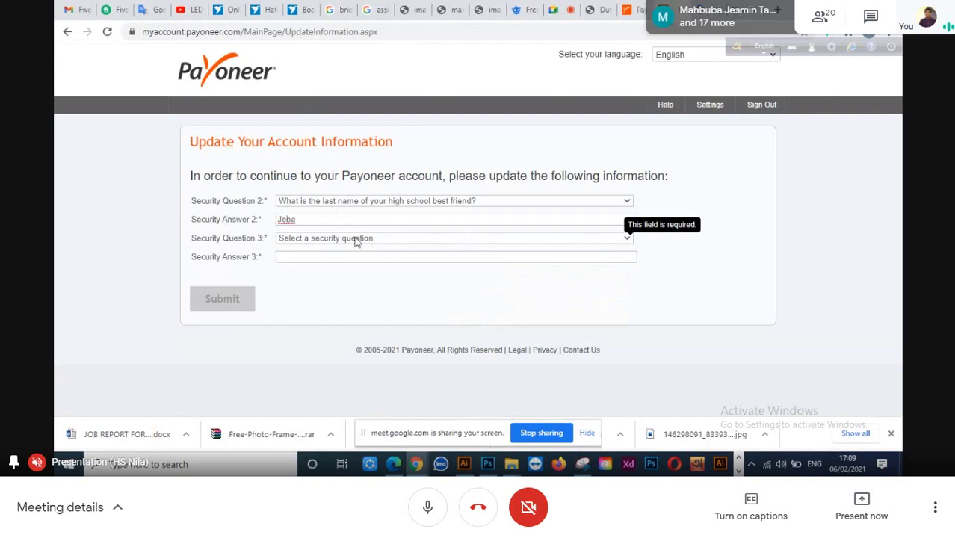
# Set Security Question 3 to the favorite high school teacher question, answer it, and submit.
pyautogui.click(355, 239)
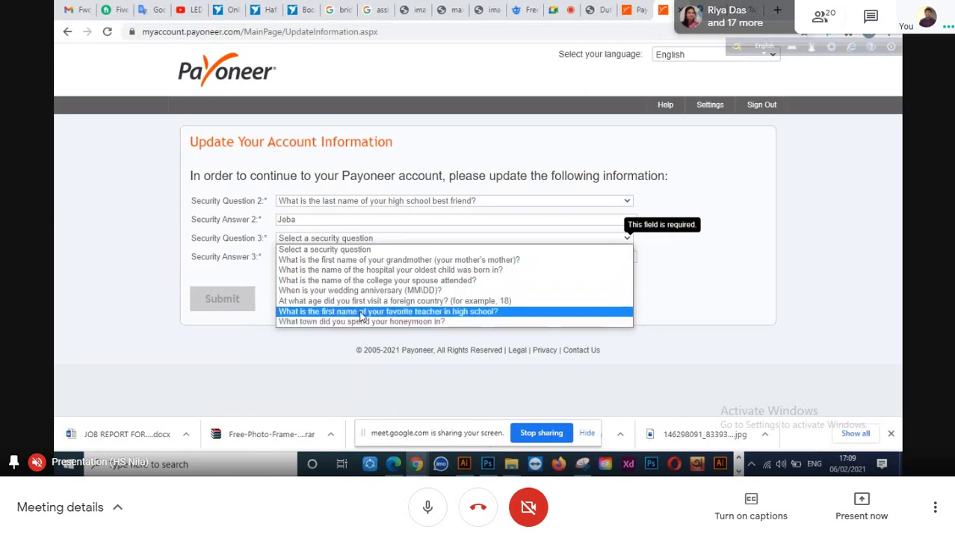
pyautogui.click(437, 312)
pyautogui.click(342, 259)
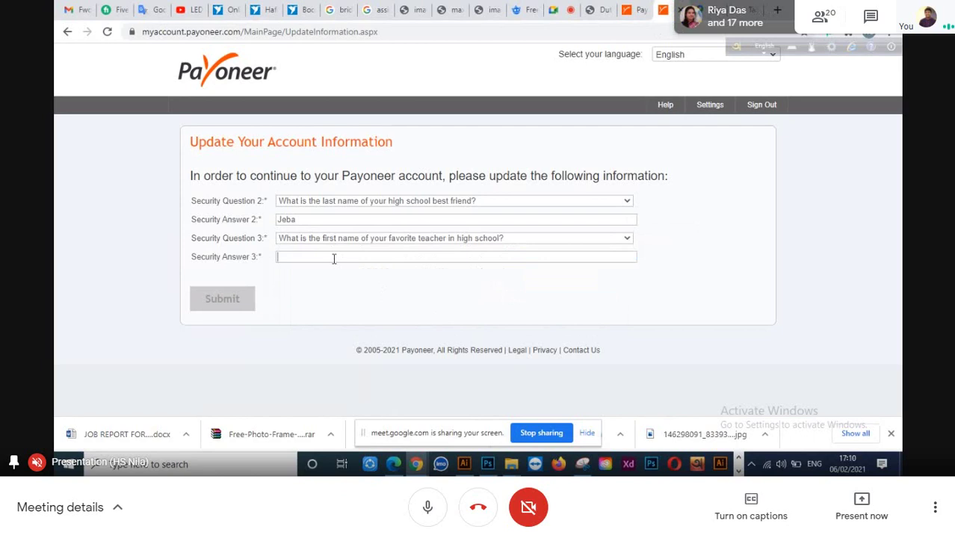
pyautogui.write('Ashik')
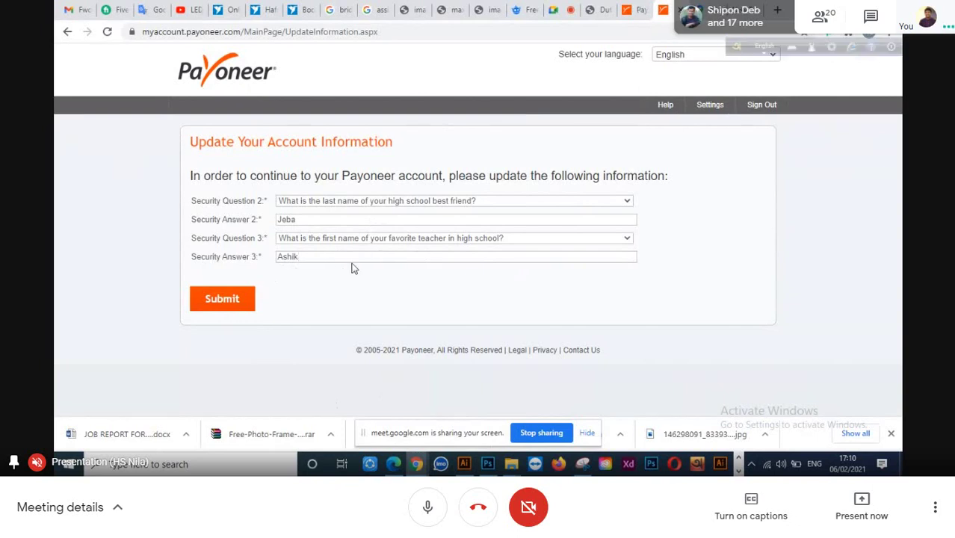
pyautogui.click(234, 299)
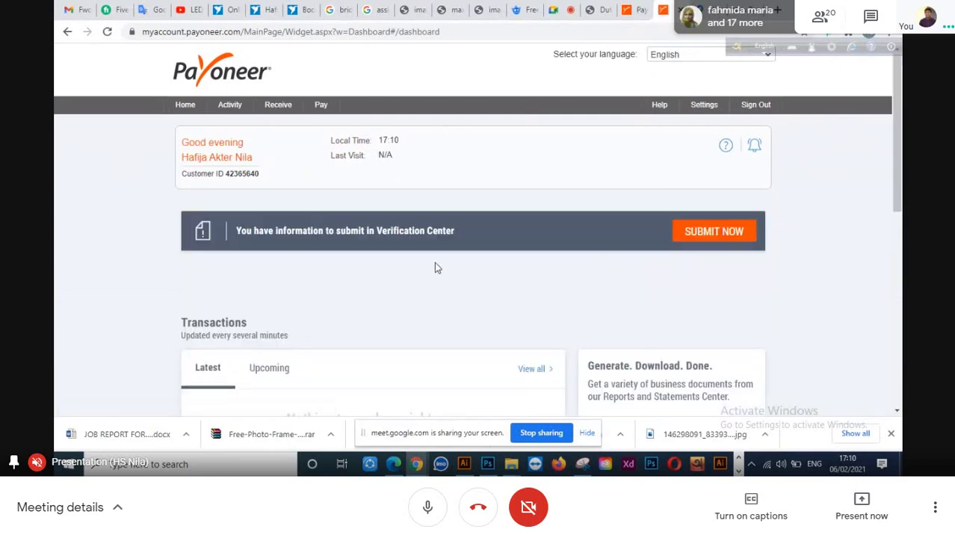
# Open the Verification Center from the dashboard's pending-information banner.
pyautogui.scroll(-4, 393, 259)
pyautogui.scroll(4, 392, 260)
pyautogui.scroll(-5, 439, 278)
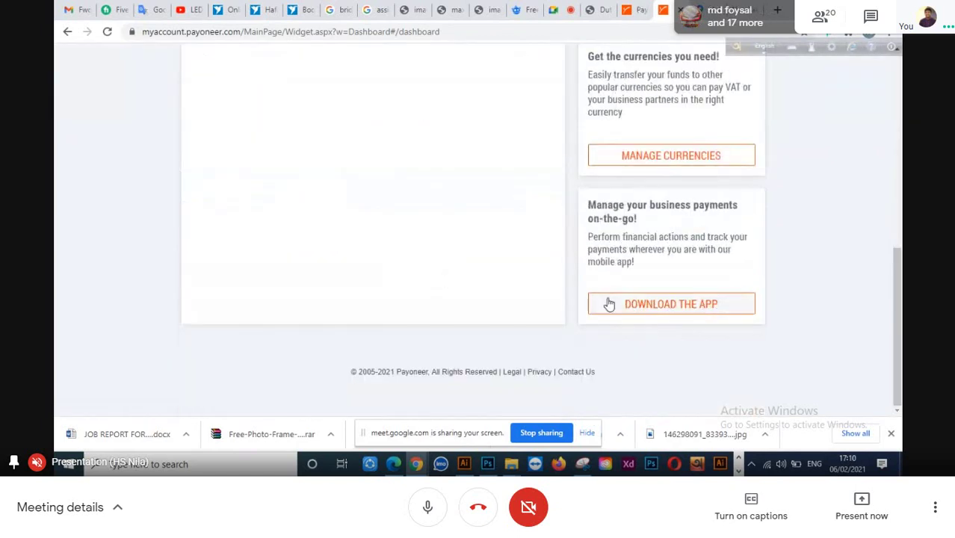
pyautogui.scroll(5, 499, 260)
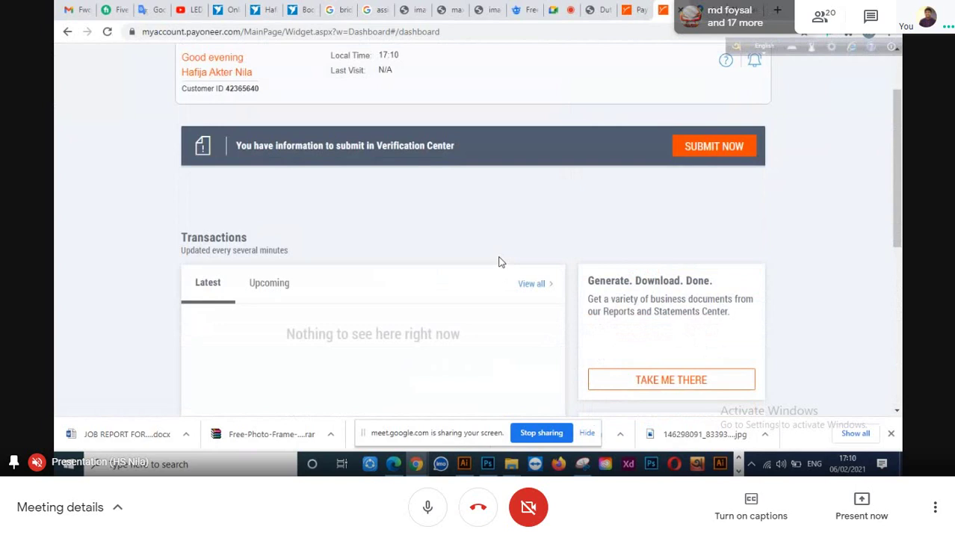
pyautogui.scroll(2, 502, 257)
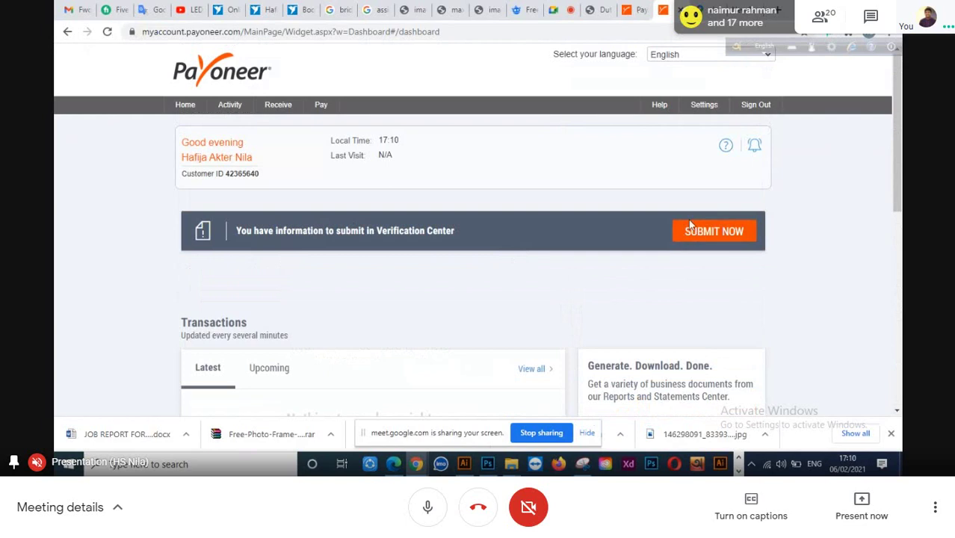
pyautogui.click(706, 238)
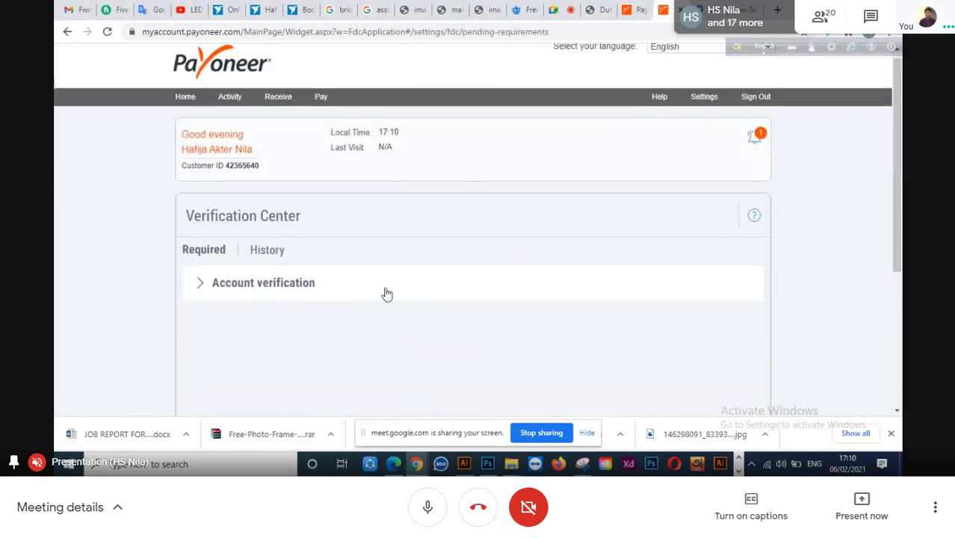
pyautogui.scroll(-3, 386, 294)
pyautogui.scroll(3, 386, 294)
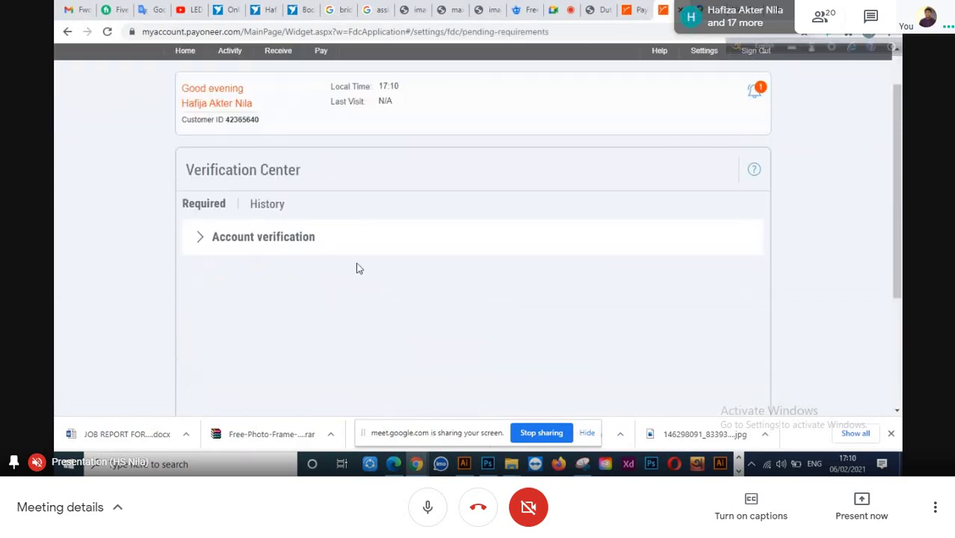
# Check the History tab, then return to the Required verifications list.
pyautogui.click(267, 208)
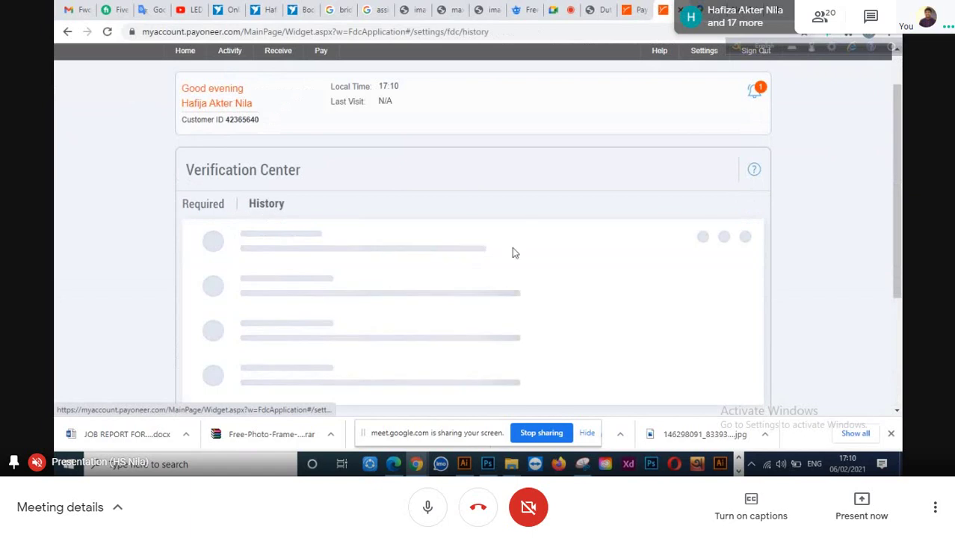
pyautogui.scroll(-2, 512, 253)
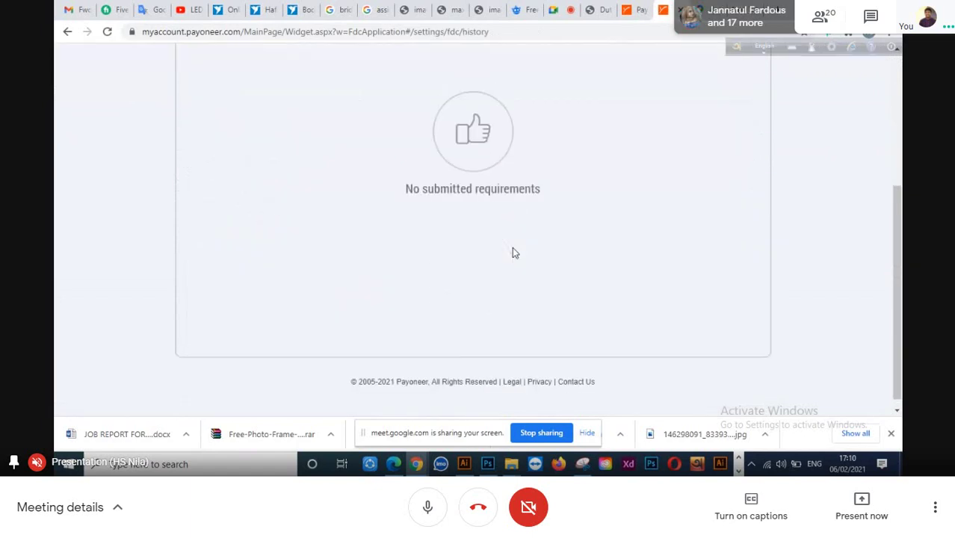
pyautogui.scroll(3, 512, 253)
pyautogui.click(206, 258)
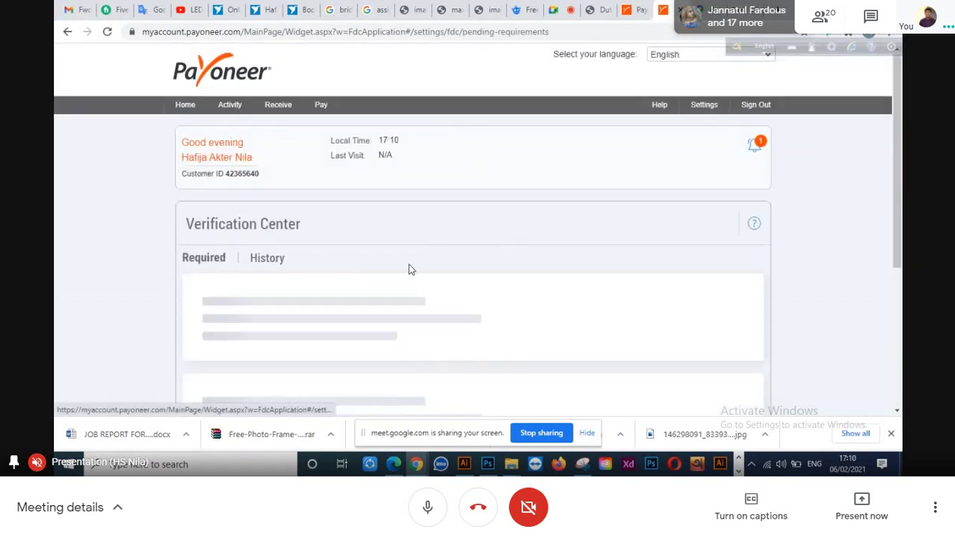
pyautogui.scroll(-3, 408, 269)
pyautogui.scroll(3, 408, 269)
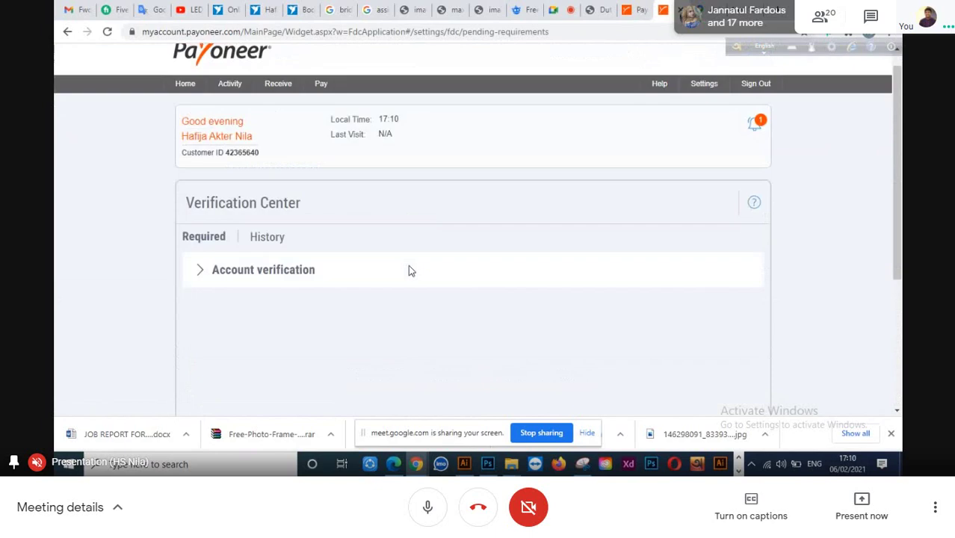
pyautogui.scroll(1, 408, 267)
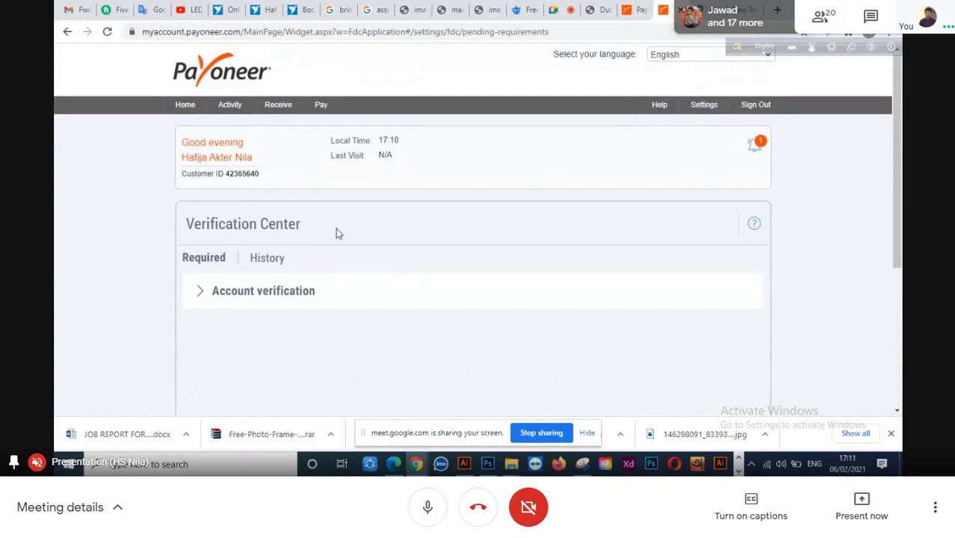
# Follow the Edit Profile notification and recheck the verification history.
pyautogui.click(756, 146)
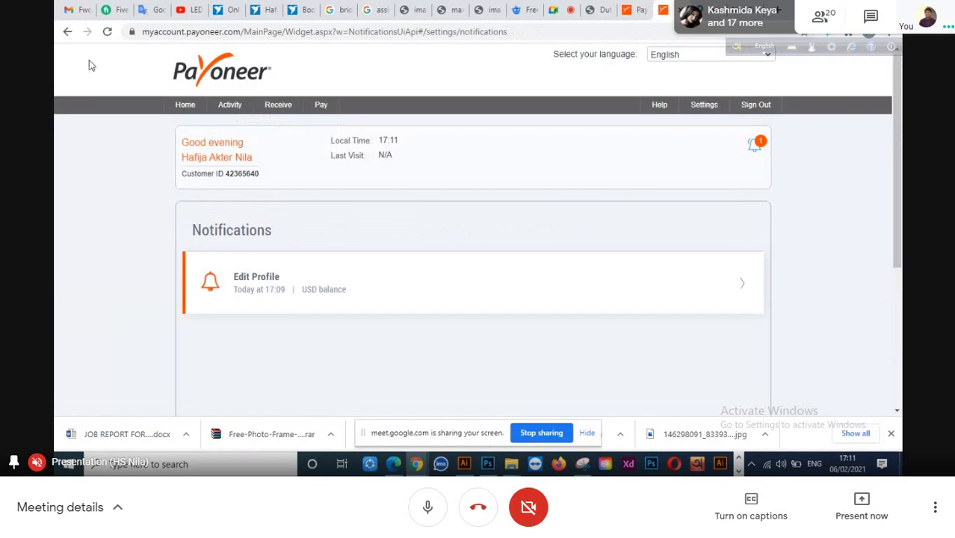
pyautogui.click(340, 302)
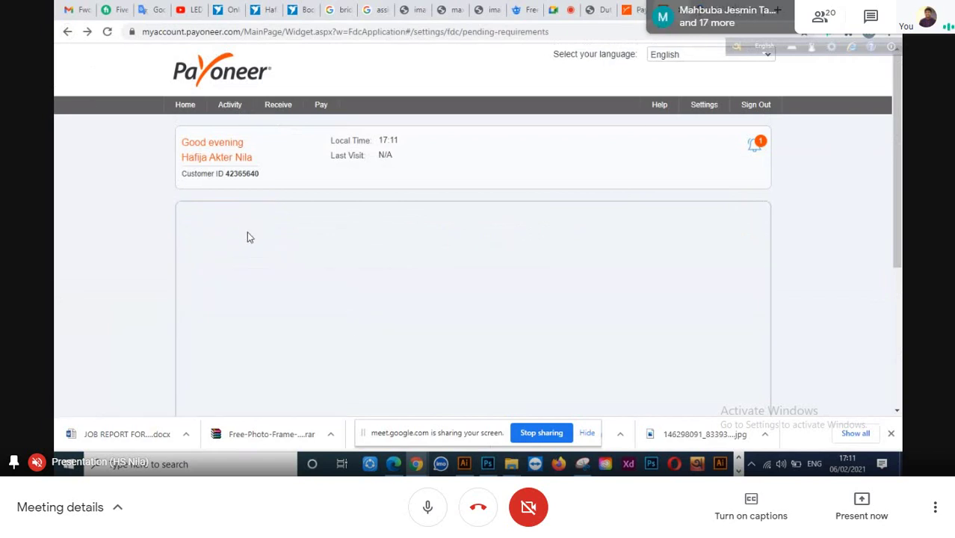
pyautogui.click(266, 257)
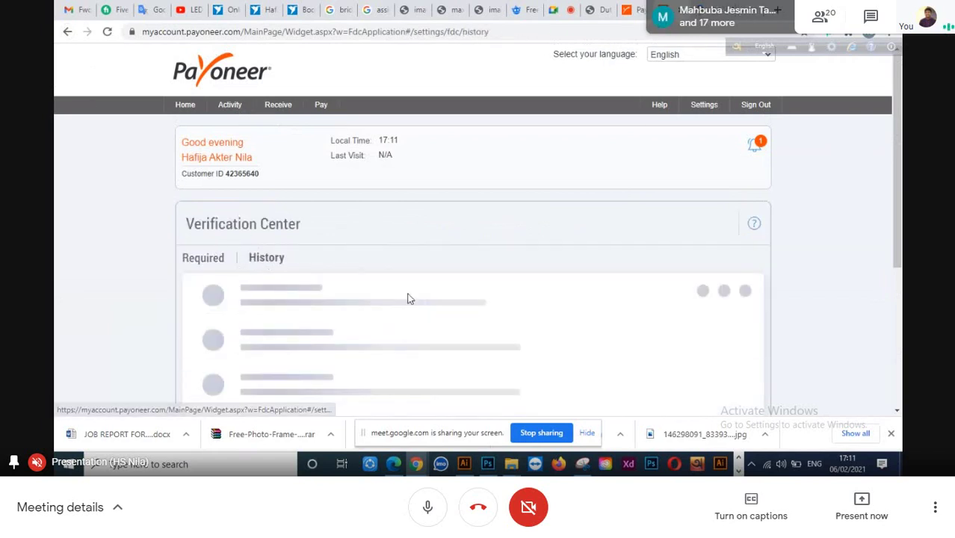
pyautogui.scroll(-3, 409, 298)
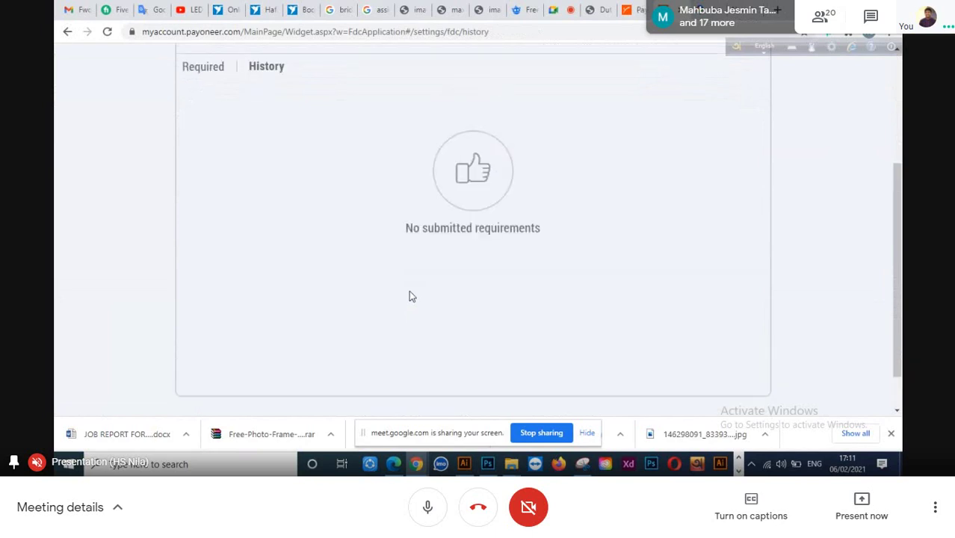
pyautogui.scroll(3, 410, 296)
pyautogui.scroll(-2, 410, 295)
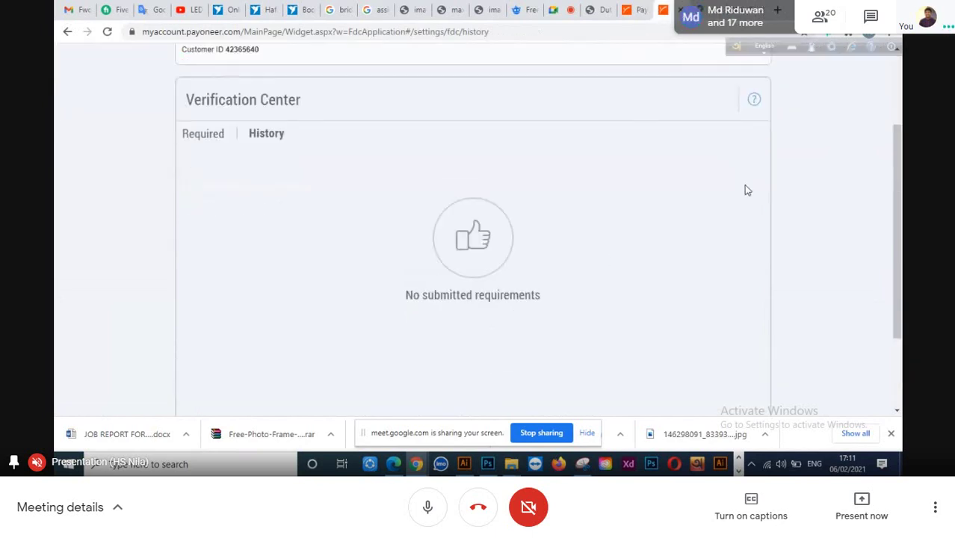
pyautogui.scroll(2, 497, 192)
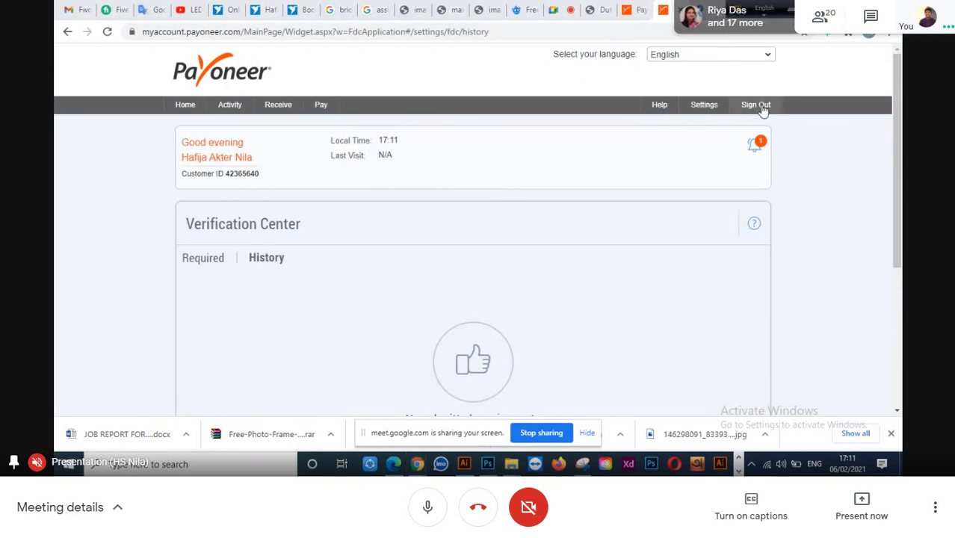
# Open the Verification Center from the account Settings menu.
pyautogui.moveTo(708, 111)
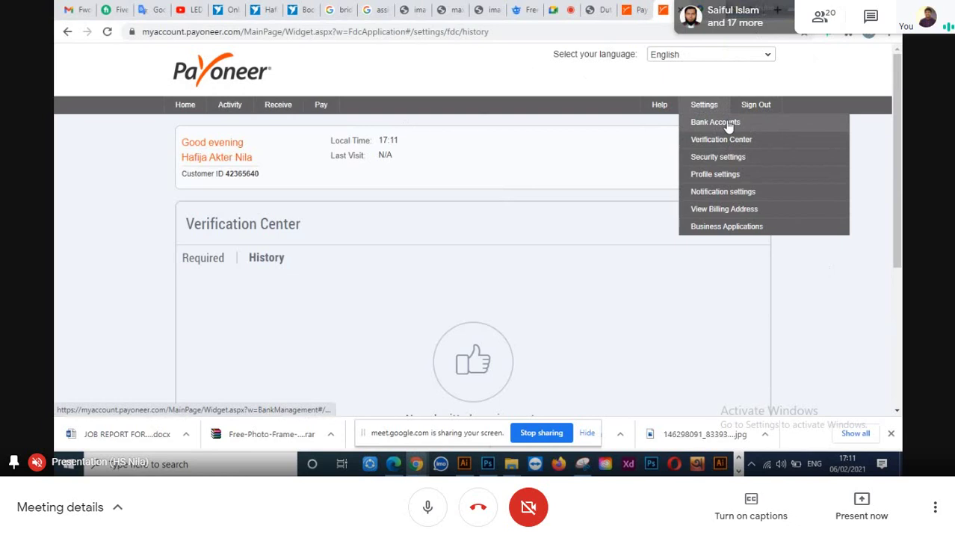
pyautogui.click(727, 140)
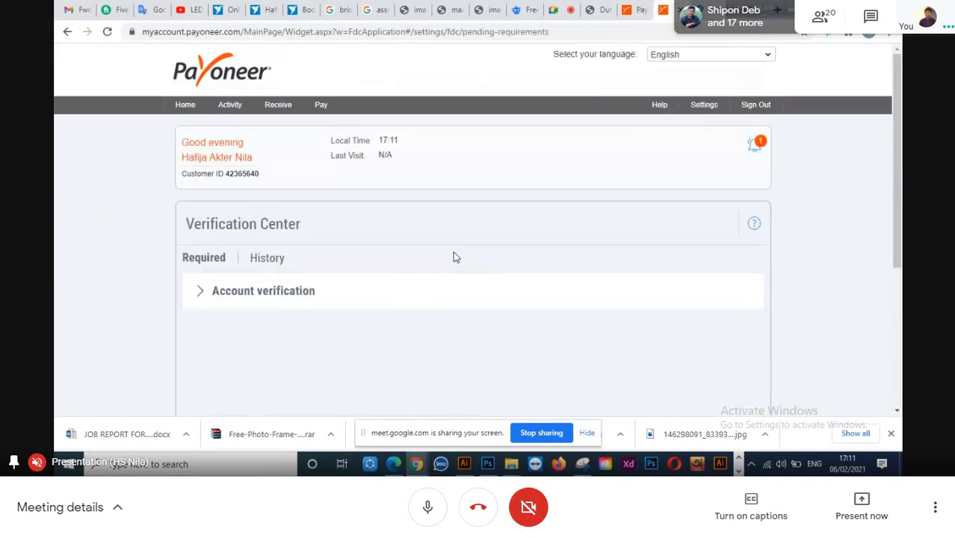
pyautogui.scroll(-3, 456, 257)
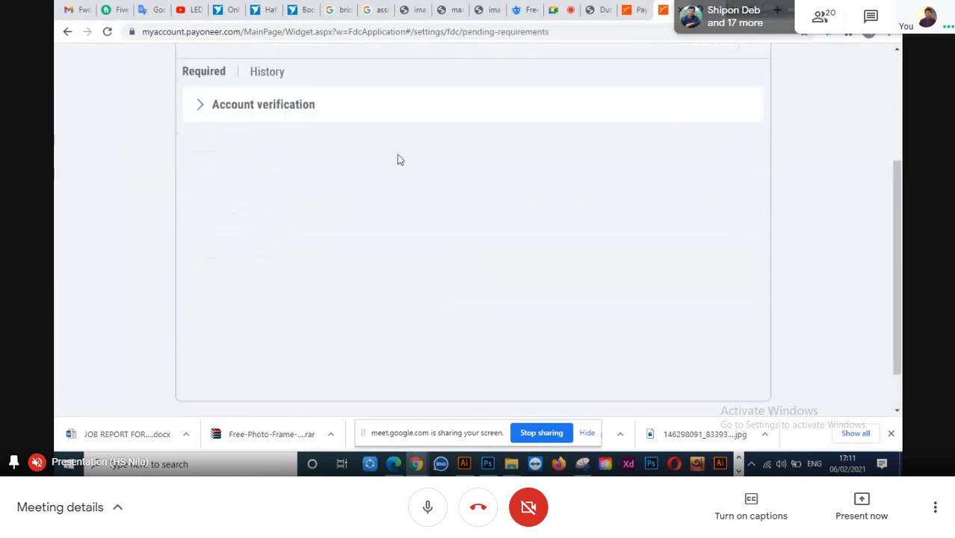
pyautogui.scroll(3, 397, 160)
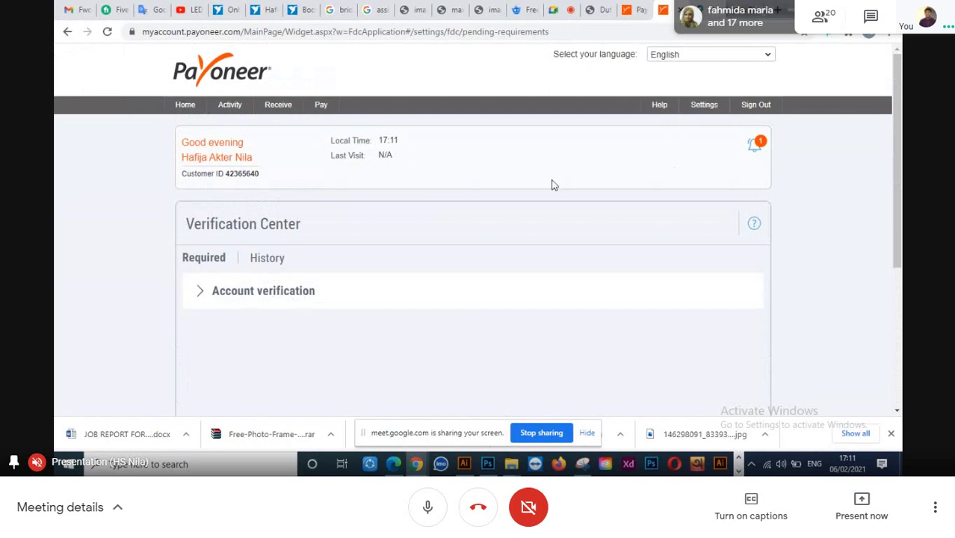
pyautogui.moveTo(704, 112)
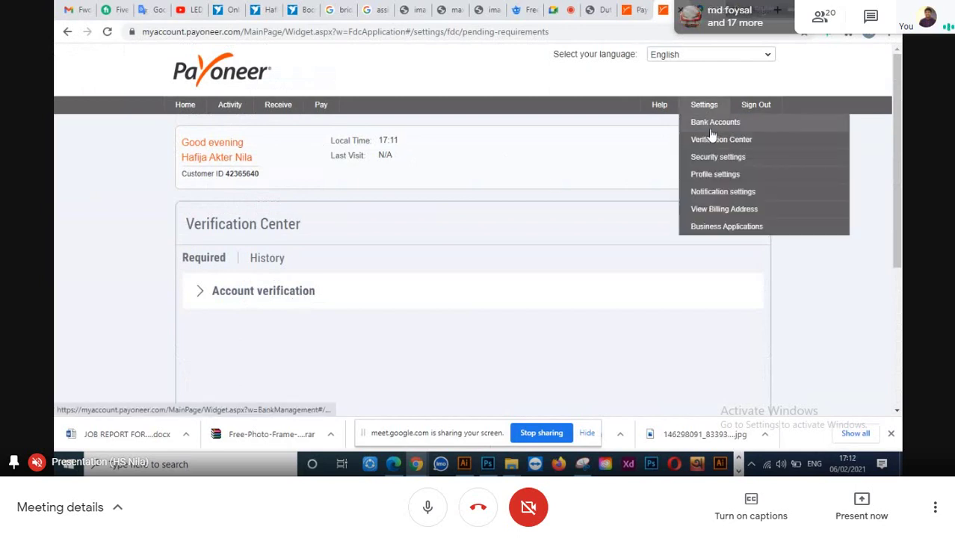
# Expand the Account verification requirement and begin the government-issued photo ID submission.
pyautogui.click(199, 293)
pyautogui.scroll(-2, 333, 320)
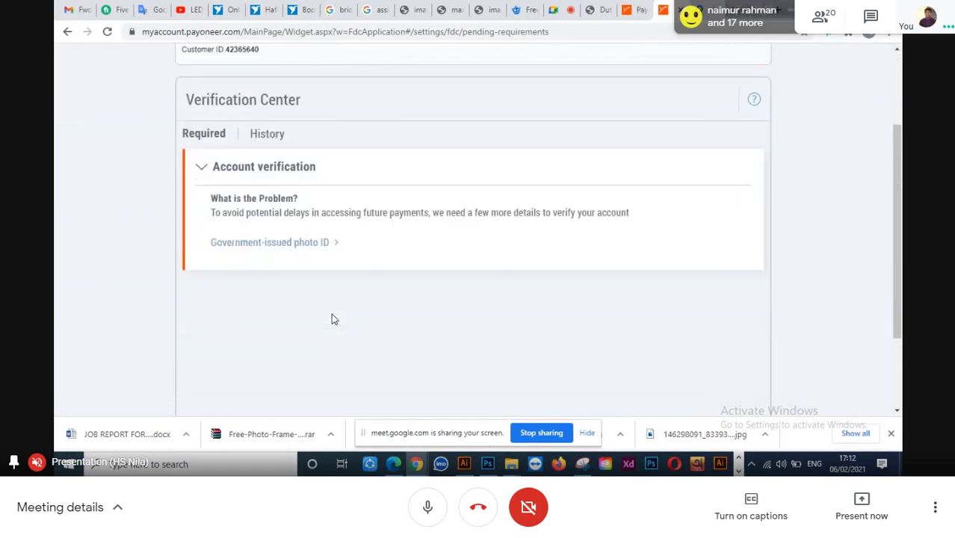
pyautogui.click(332, 246)
pyautogui.scroll(-2, 418, 297)
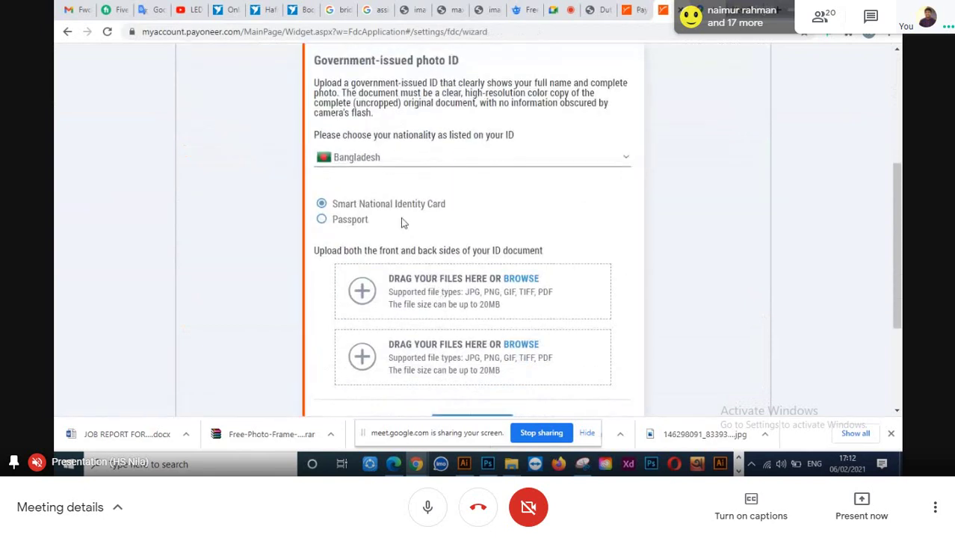
pyautogui.scroll(-1, 419, 218)
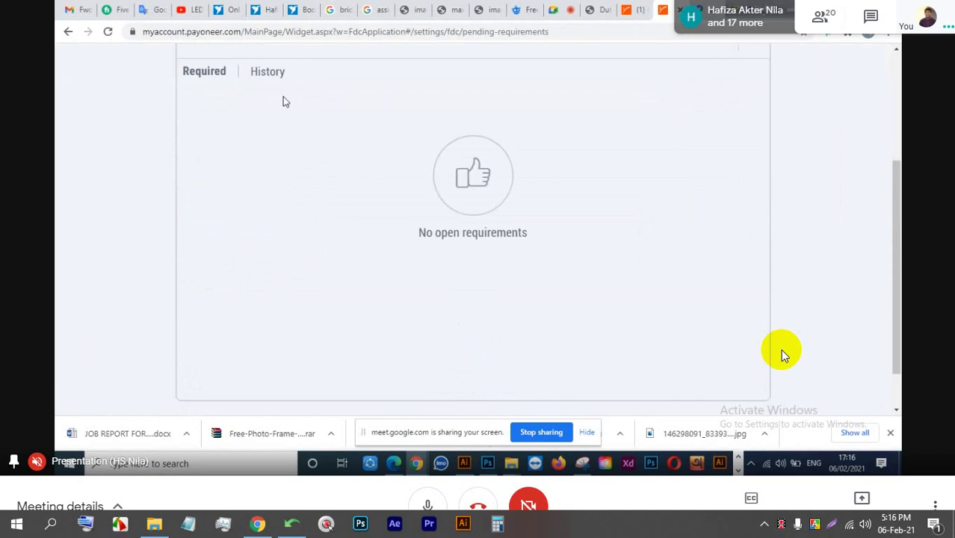
# Show the History tab listing the Smart National Identity Card as Under review.
pyautogui.click(268, 257)
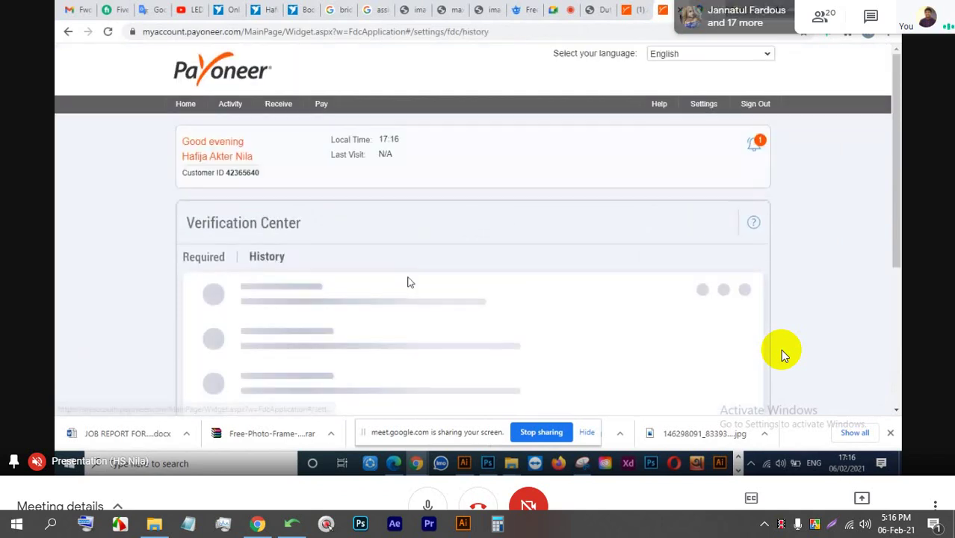
pyautogui.scroll(-3, 410, 281)
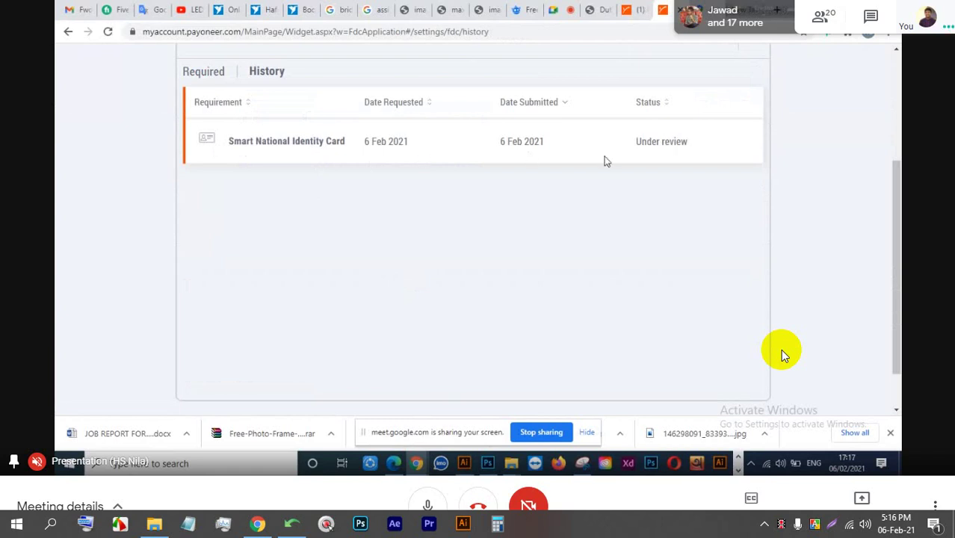
pyautogui.scroll(3, 604, 158)
pyautogui.moveTo(702, 109)
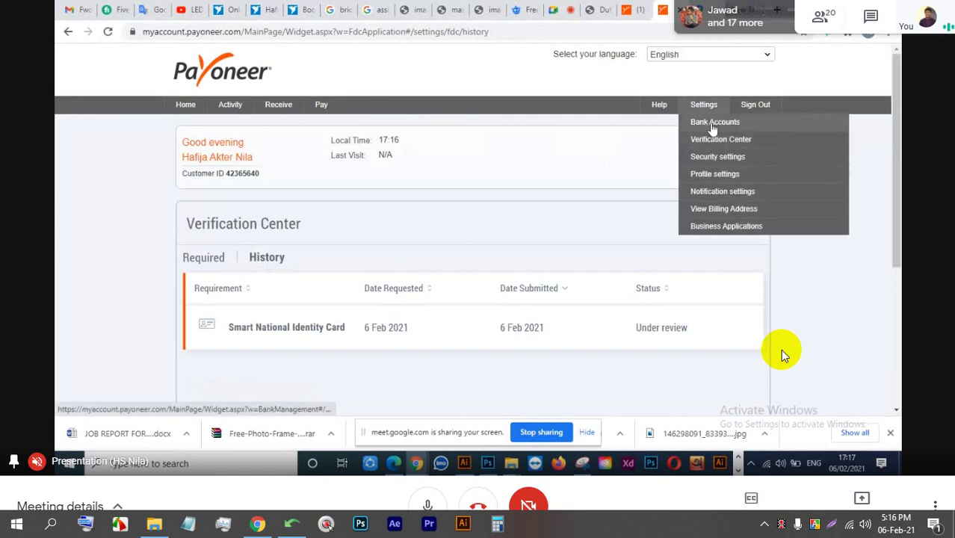
# List the withdrawal bank accounts, showing the Dutchbangla account pending review.
pyautogui.click(716, 126)
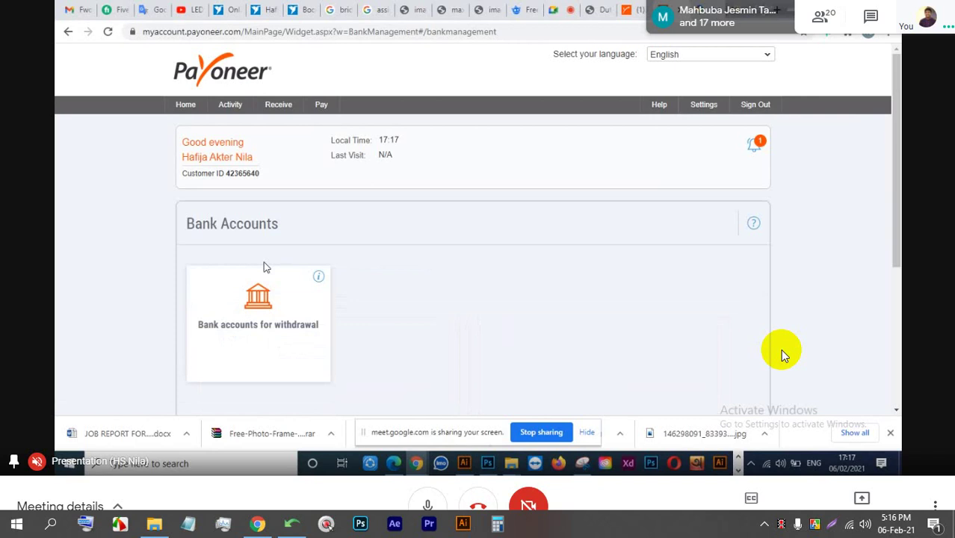
pyautogui.scroll(-2, 263, 267)
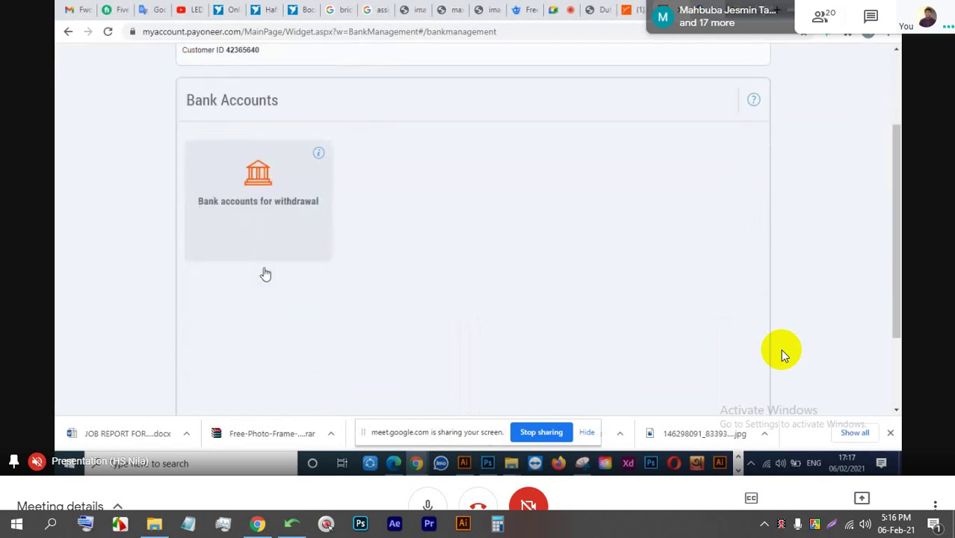
pyautogui.click(305, 202)
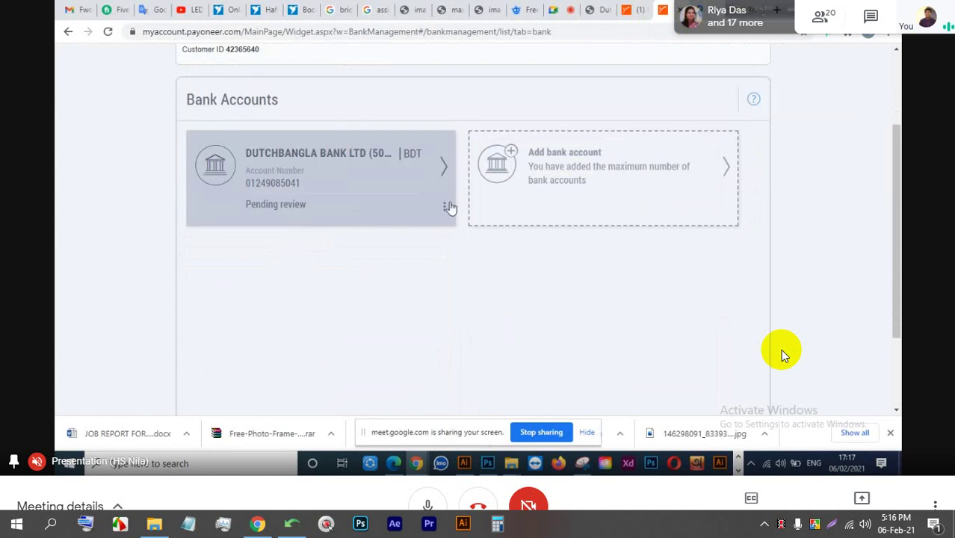
pyautogui.scroll(-2, 415, 198)
pyautogui.scroll(3, 415, 198)
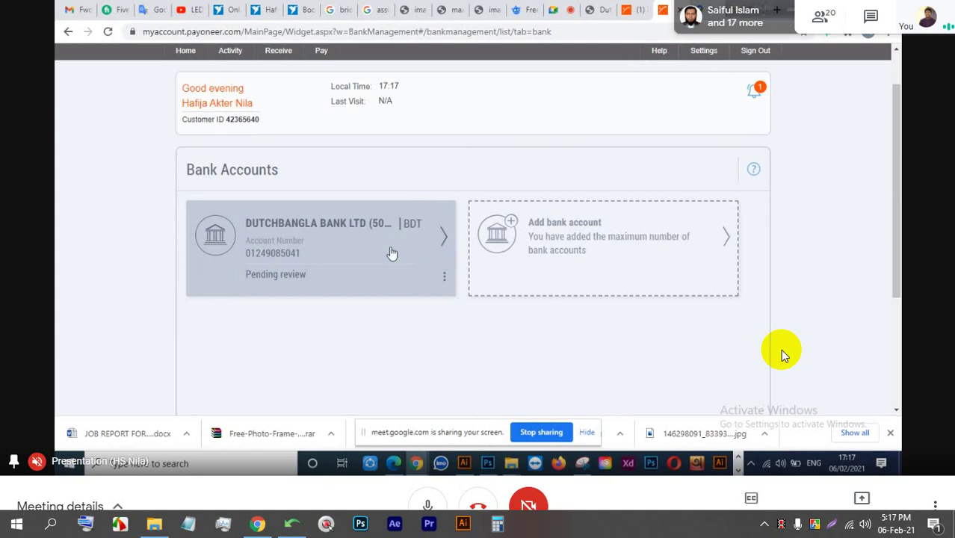
# Go to Profile settings from the Settings menu.
pyautogui.moveTo(715, 52)
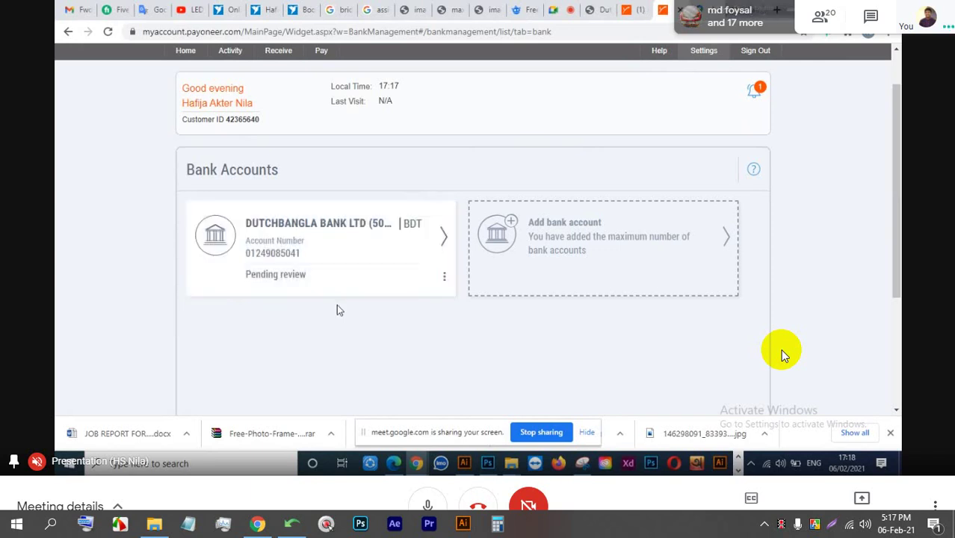
pyautogui.scroll(-3, 336, 303)
pyautogui.scroll(3, 336, 308)
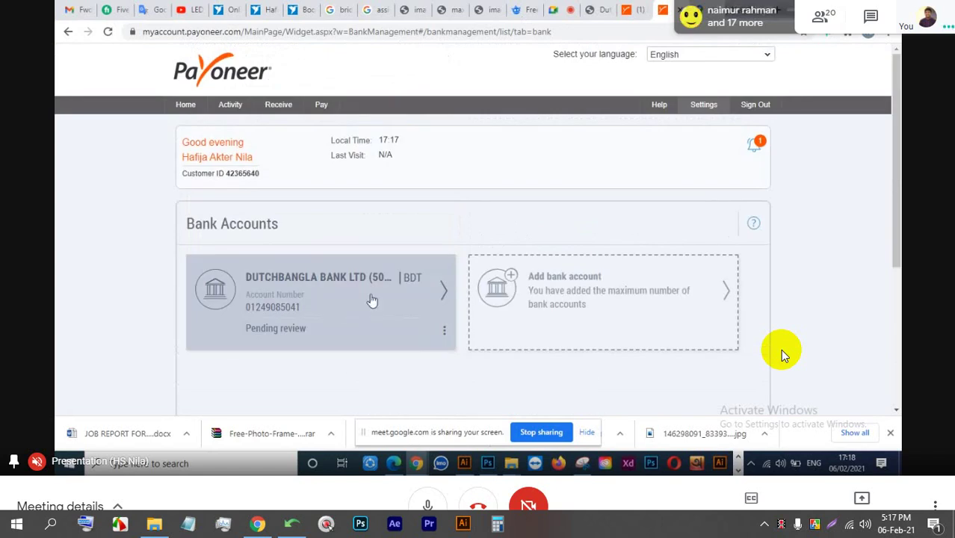
pyautogui.scroll(-3, 373, 304)
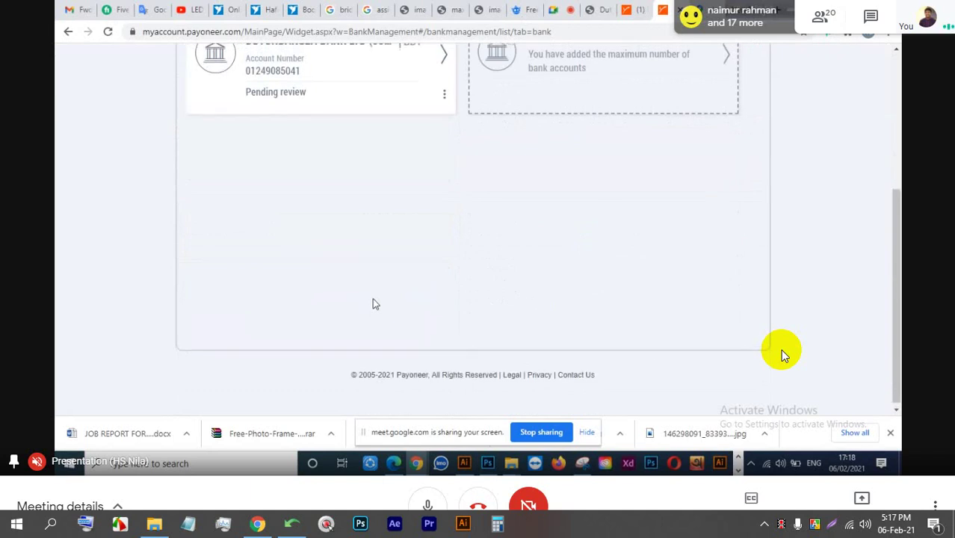
pyautogui.scroll(3, 373, 304)
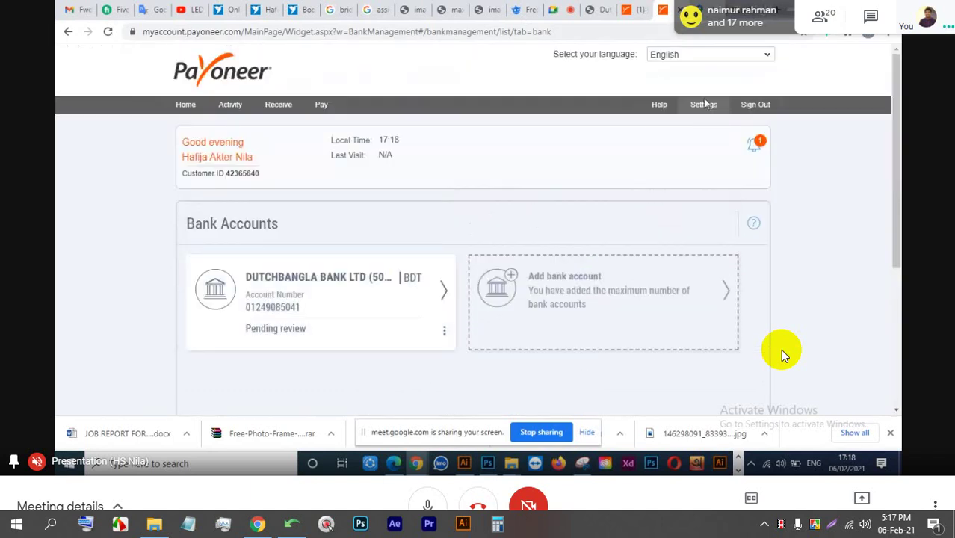
pyautogui.moveTo(705, 105)
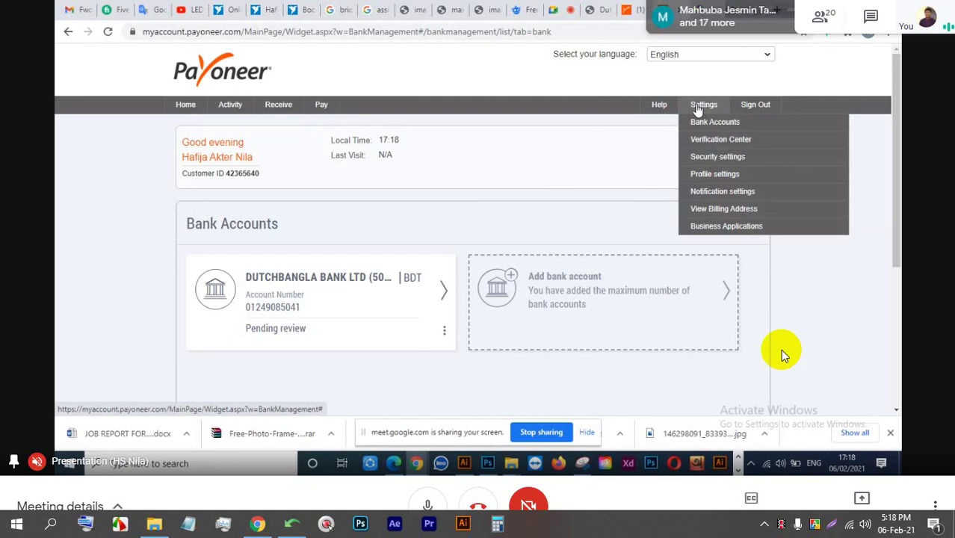
pyautogui.click(708, 173)
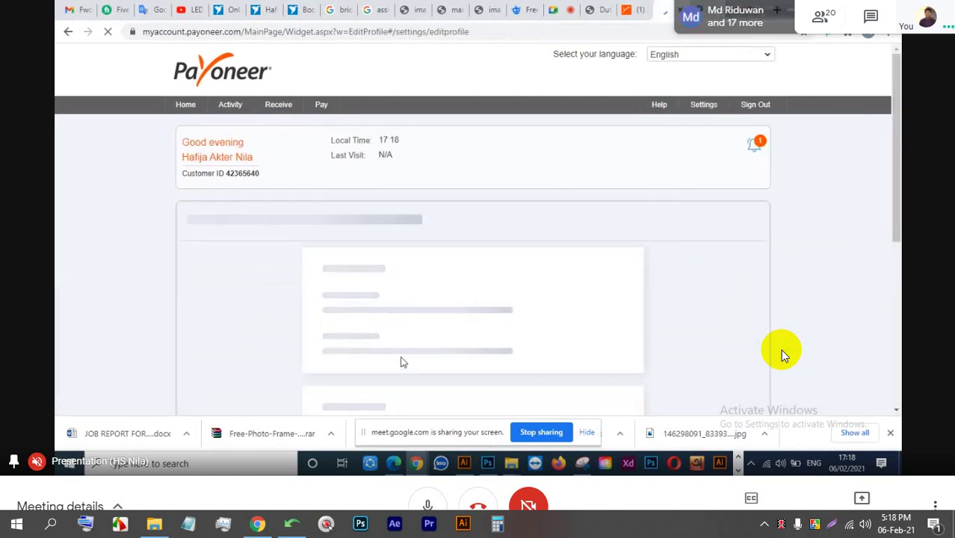
# Scroll through the Name and email, Address and Phone numbers sections and back up.
pyautogui.scroll(-3, 400, 362)
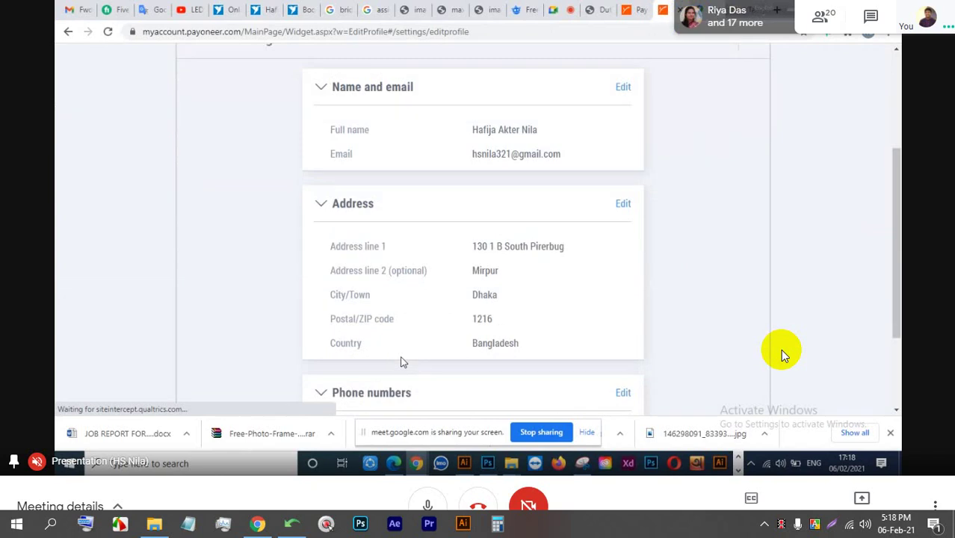
pyautogui.scroll(-2, 401, 362)
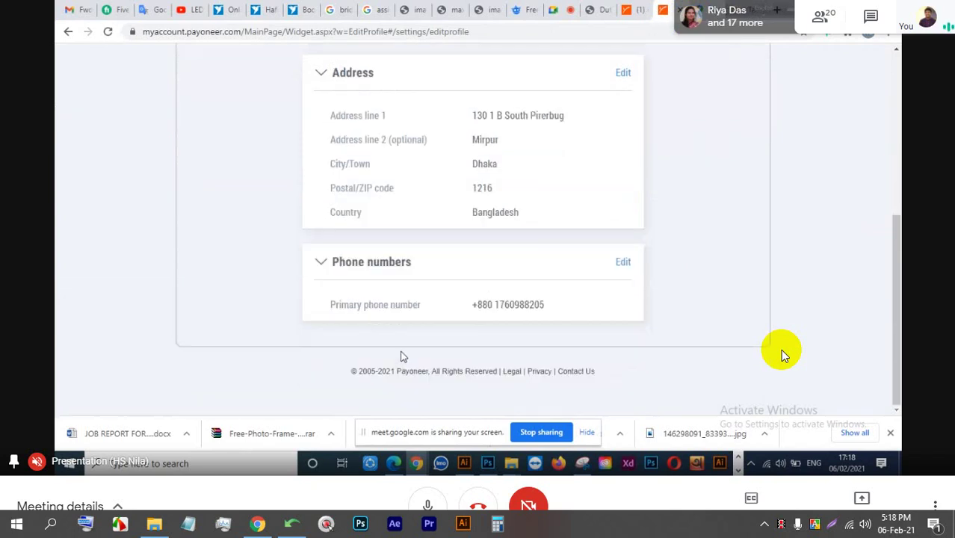
pyautogui.scroll(5, 401, 356)
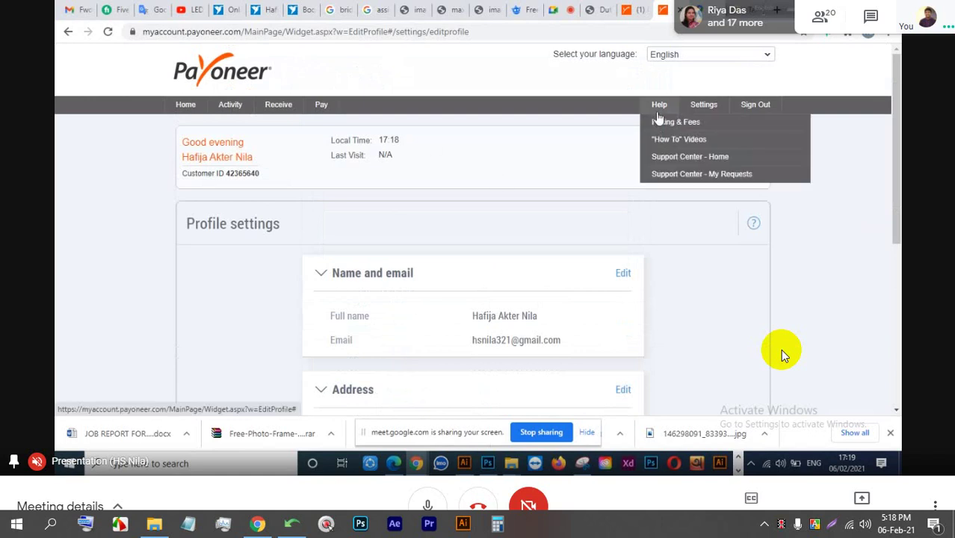
# Return to the dashboard, view upcoming transactions, and bring up the Activity dropdown.
pyautogui.click(185, 106)
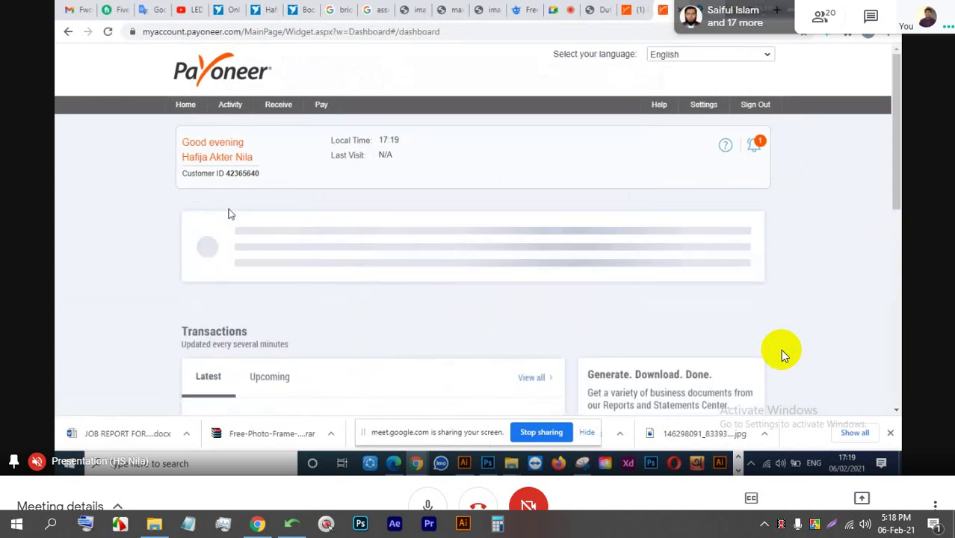
pyautogui.scroll(-1, 230, 231)
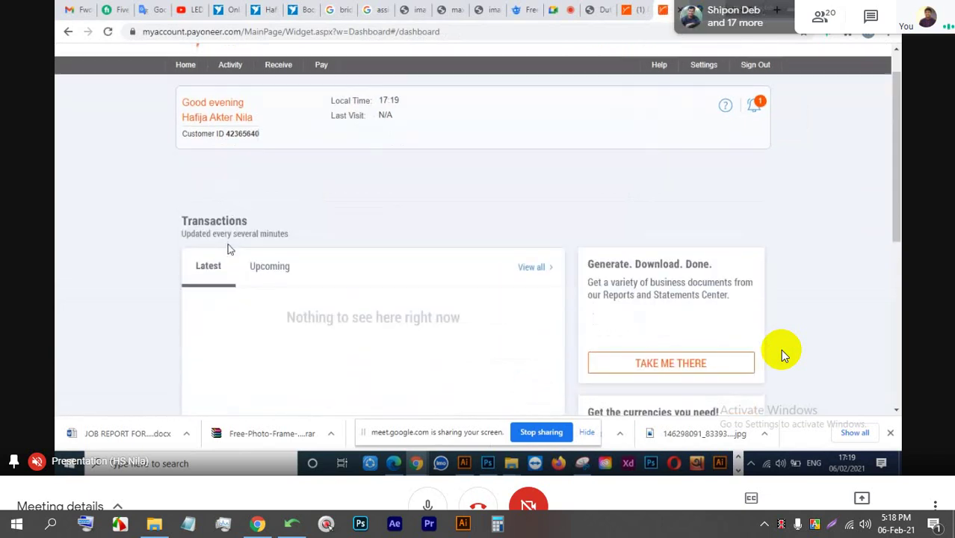
pyautogui.scroll(-3, 230, 249)
pyautogui.click(270, 59)
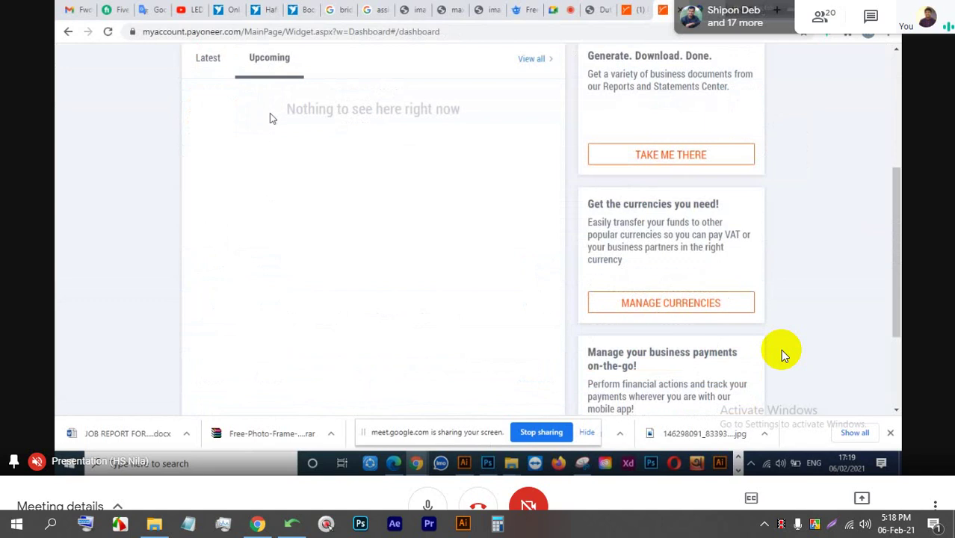
pyautogui.scroll(-2, 358, 228)
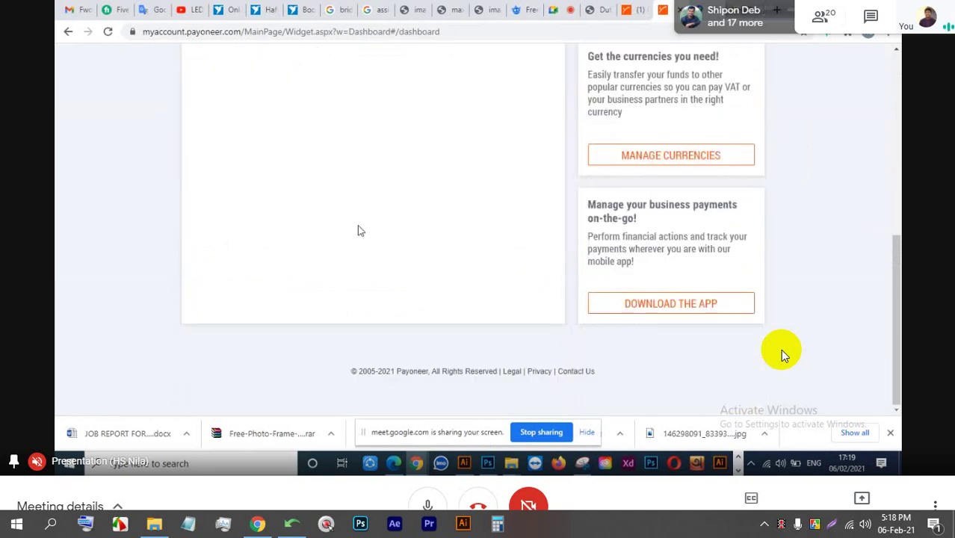
pyautogui.scroll(5, 358, 229)
pyautogui.scroll(1, 358, 231)
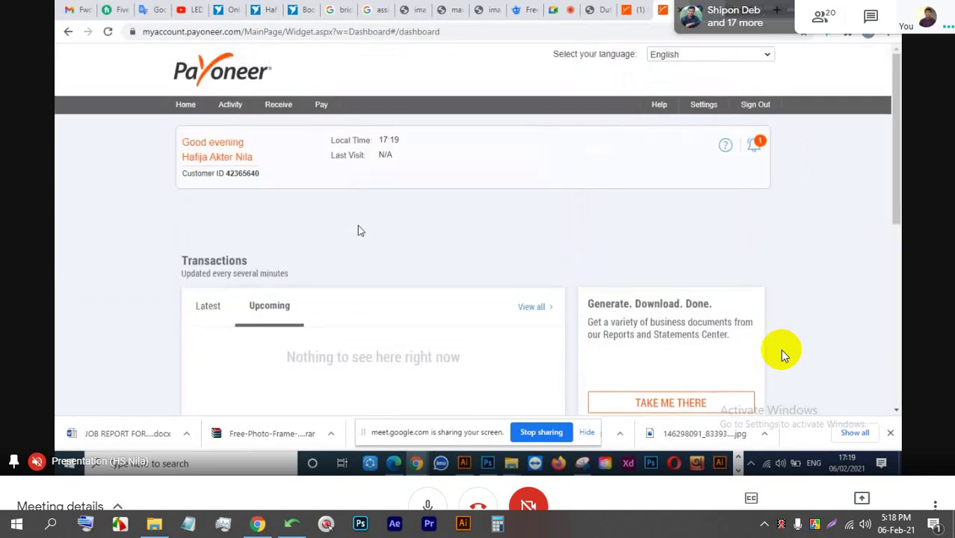
pyautogui.scroll(-3, 355, 248)
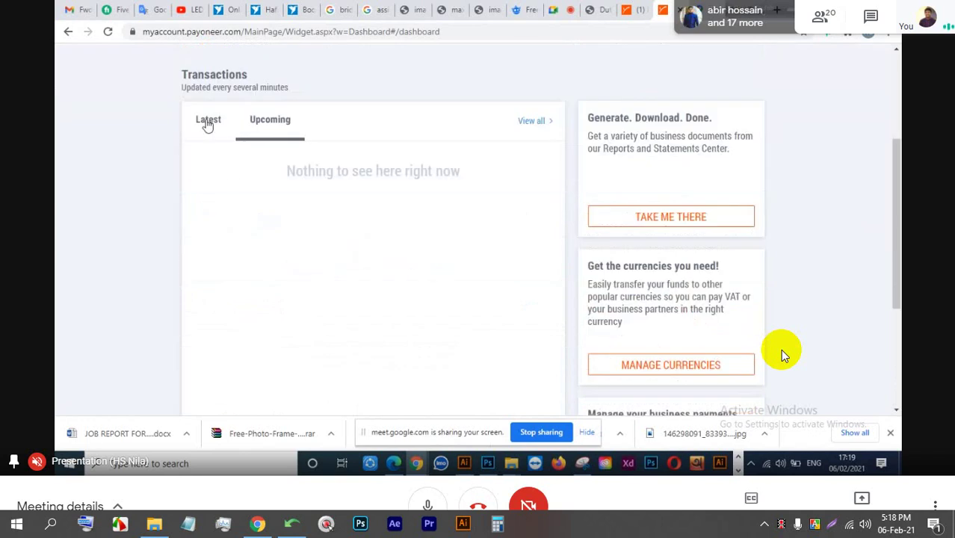
pyautogui.scroll(3, 522, 122)
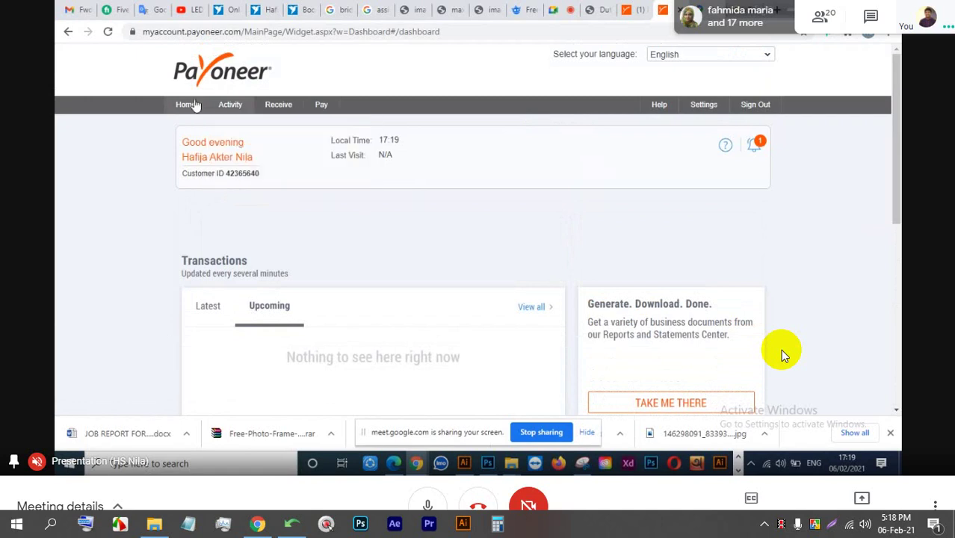
pyautogui.moveTo(226, 103)
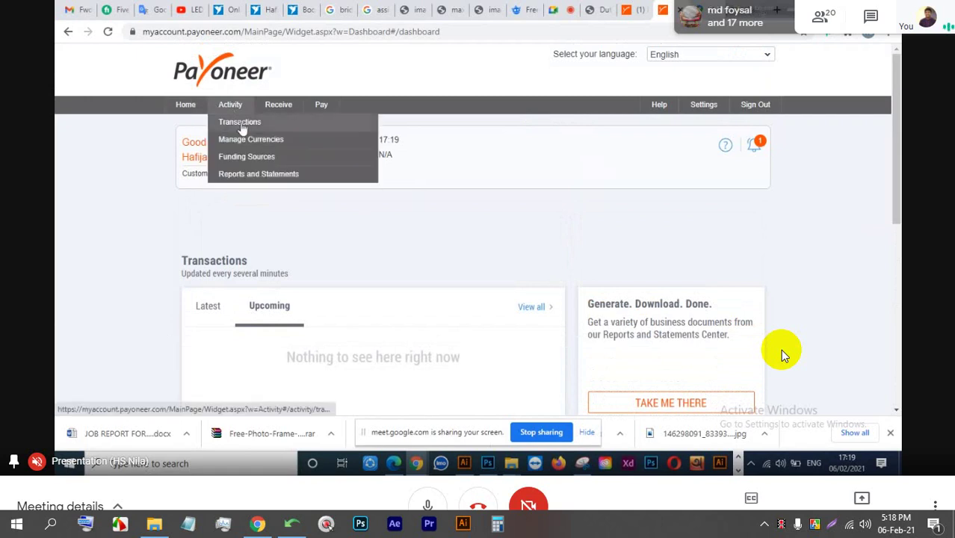
# Open Activity > Transactions and scroll to the empty 'Nothing to see here yet' panel.
pyautogui.click(239, 123)
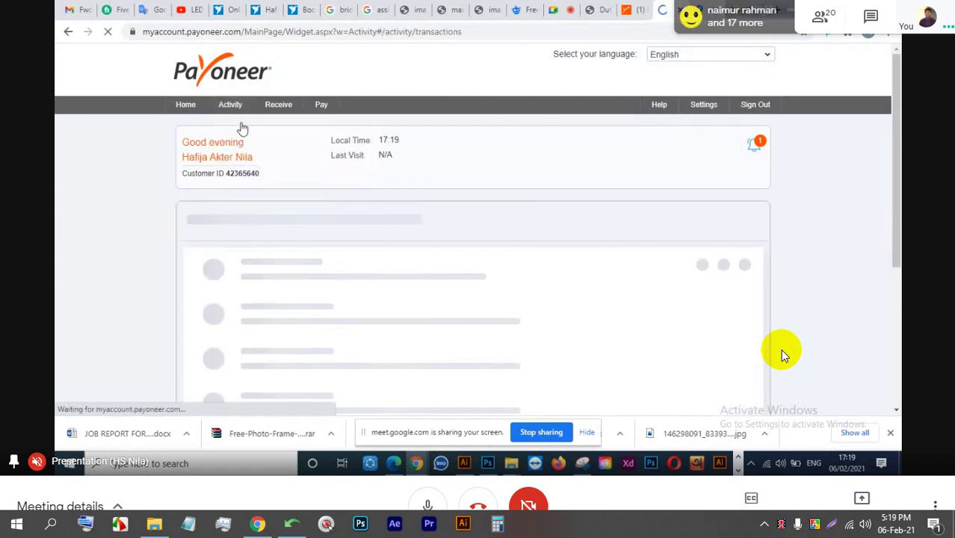
pyautogui.moveTo(233, 103)
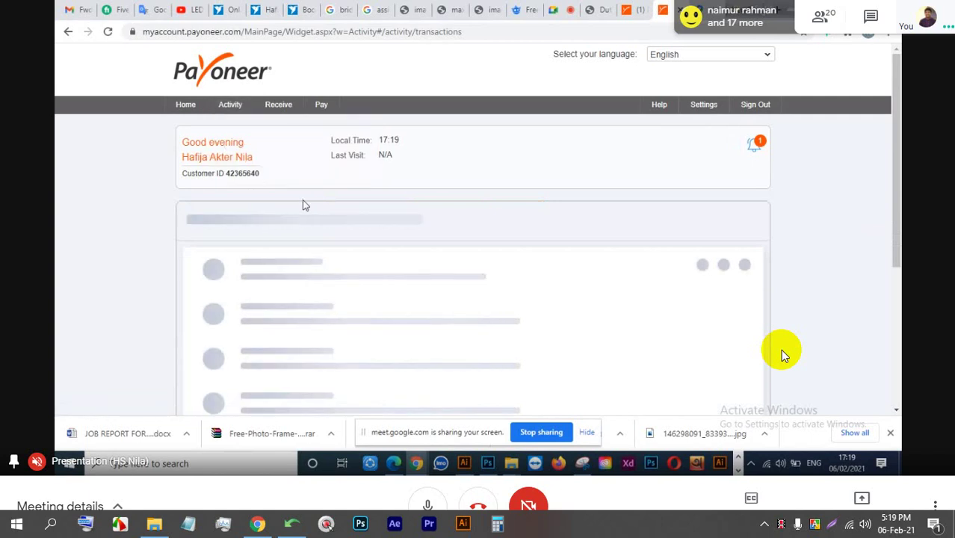
pyautogui.scroll(-2, 294, 239)
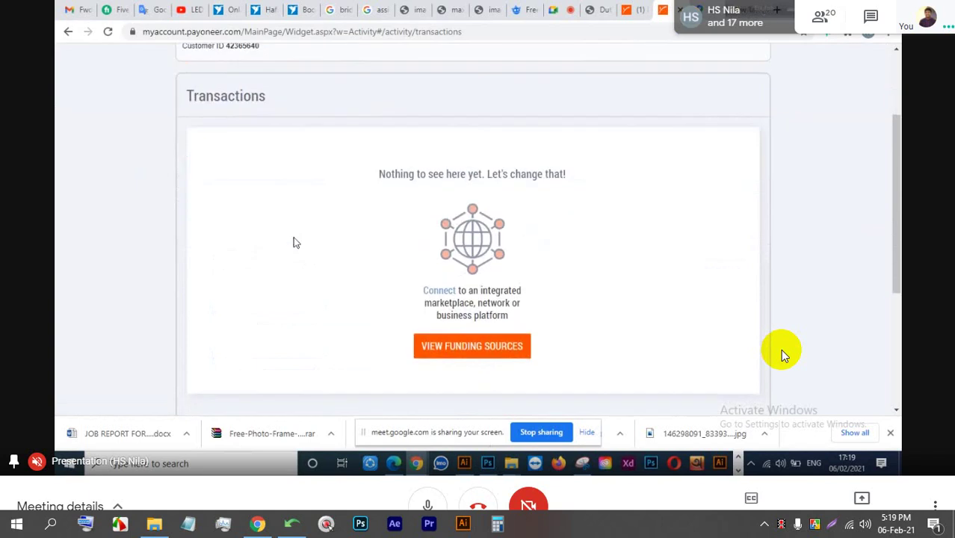
pyautogui.scroll(-2, 294, 241)
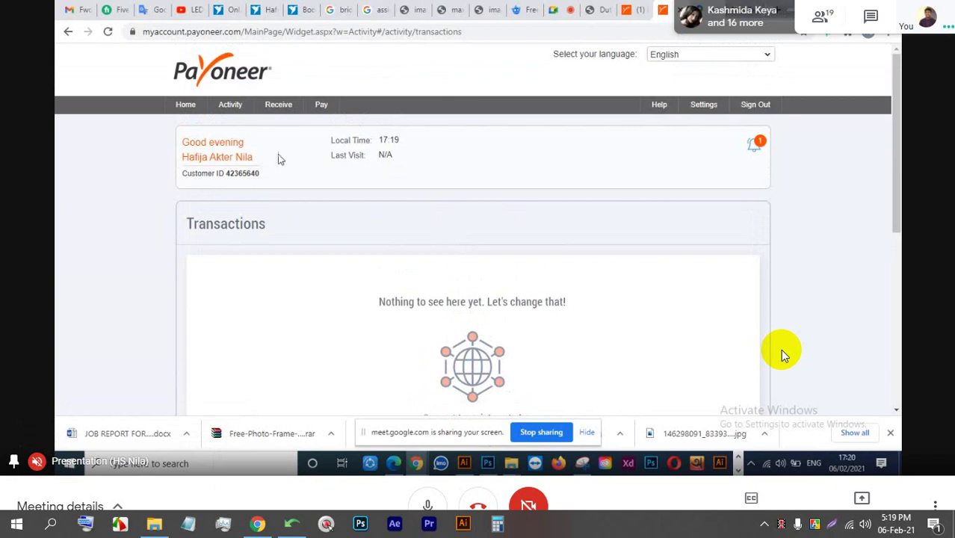
pyautogui.click(241, 138)
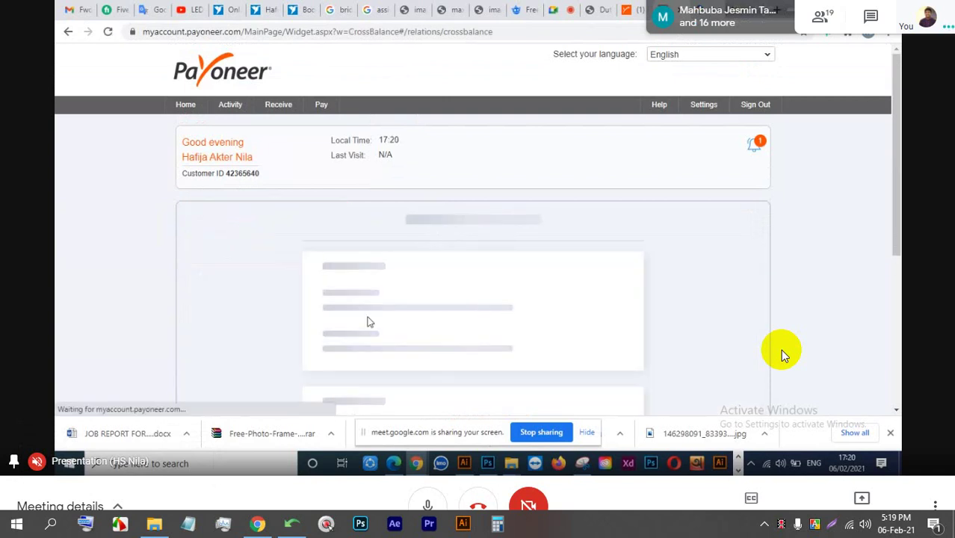
pyautogui.scroll(-1, 353, 270)
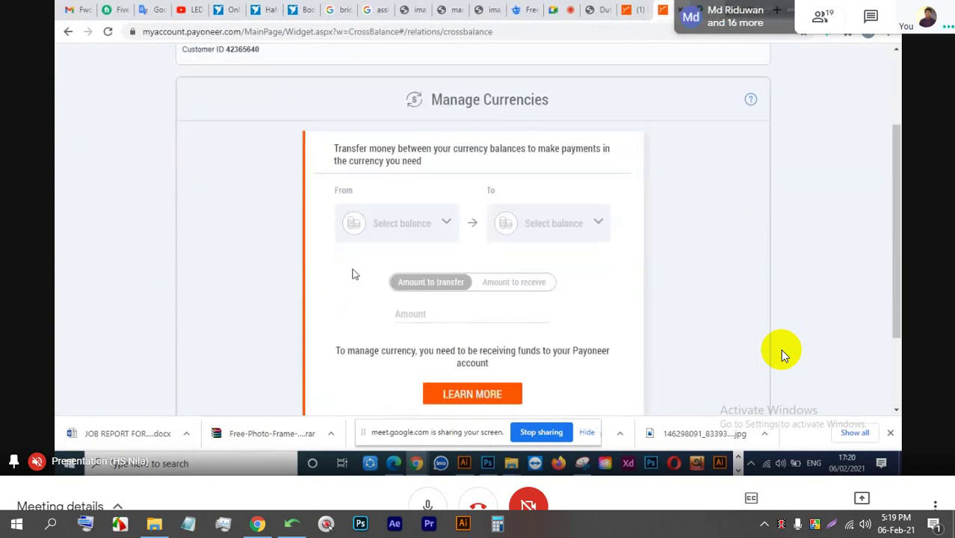
pyautogui.scroll(-3, 354, 274)
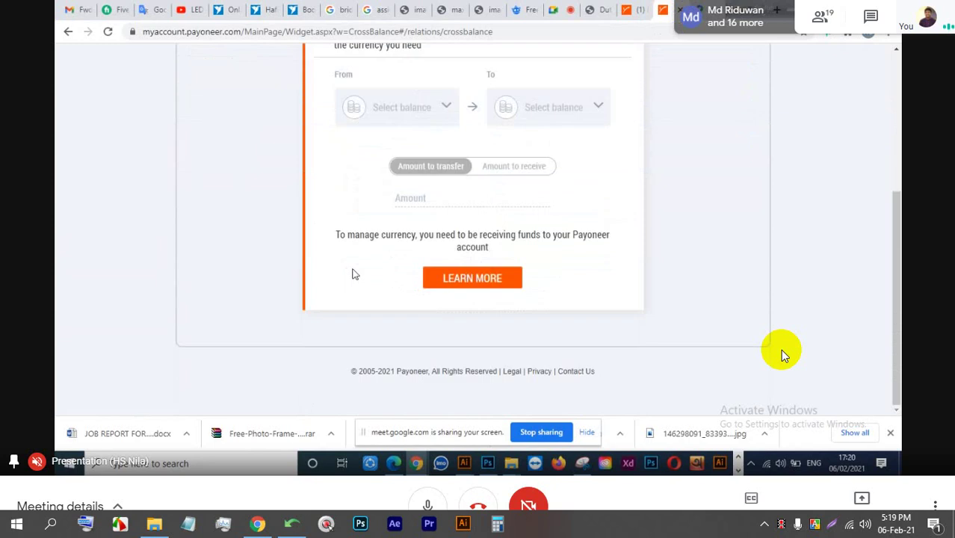
pyautogui.scroll(5, 355, 274)
pyautogui.scroll(-3, 354, 273)
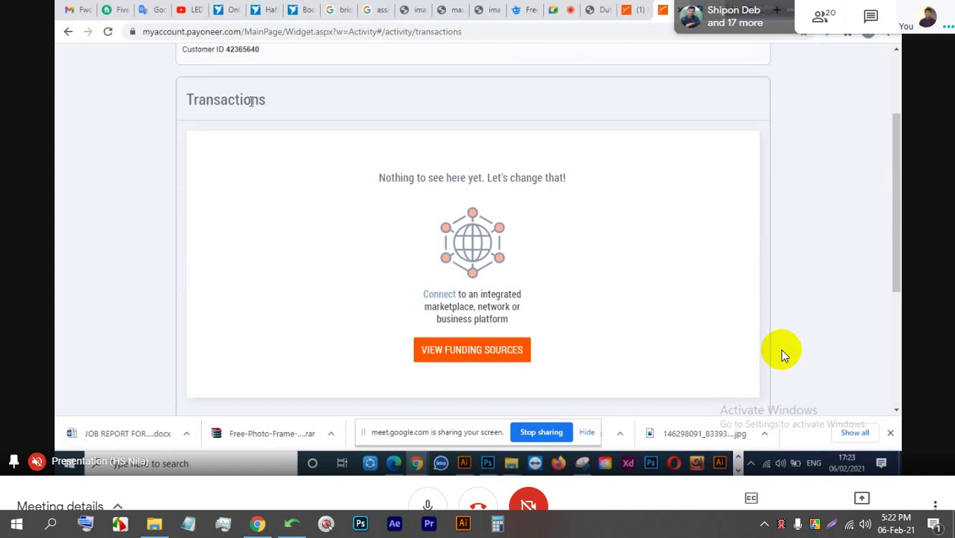
# View the funding sources, then submit pending information via the Verification Center banner.
pyautogui.click(507, 355)
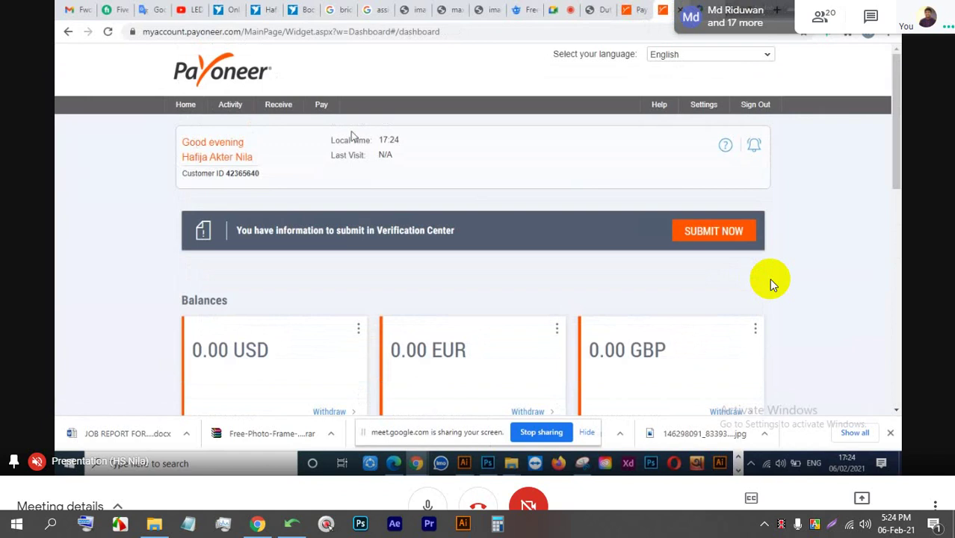
pyautogui.click(720, 232)
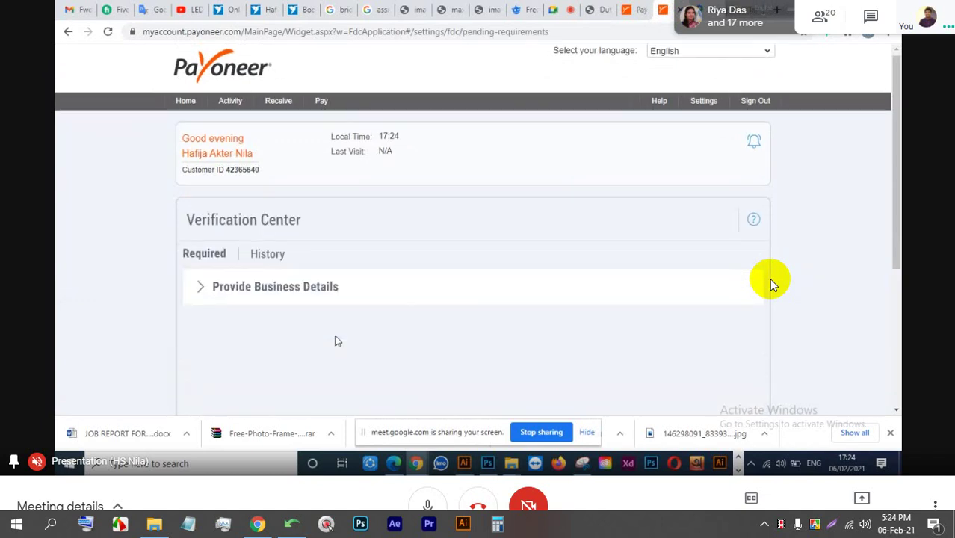
# Expand the Provide Business Details requirement to show what it asks about the business.
pyautogui.scroll(-2, 335, 342)
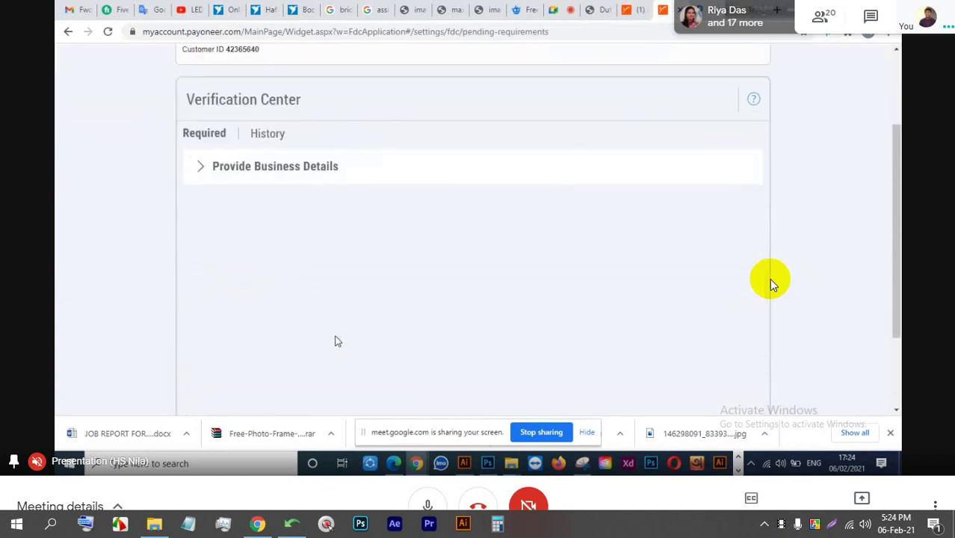
pyautogui.click(198, 171)
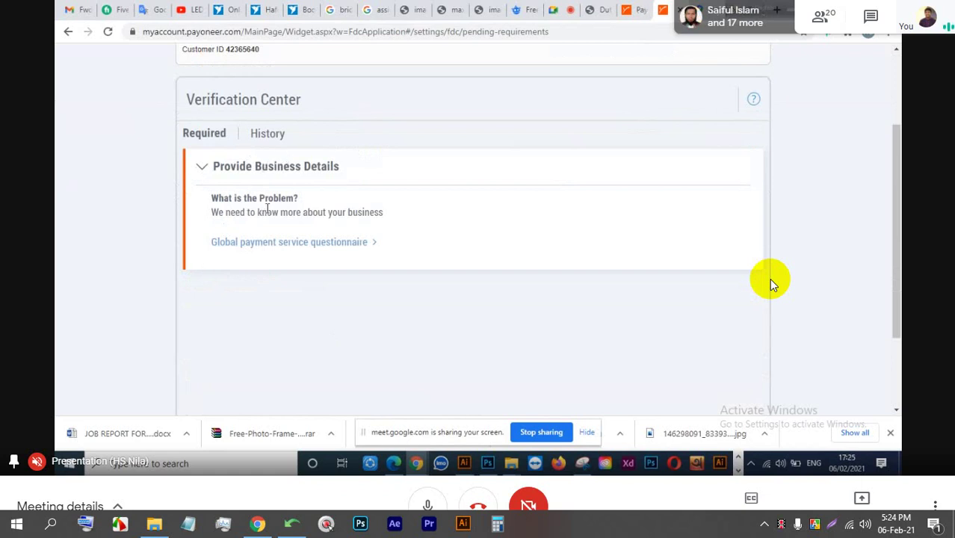
# Open the Global payment service questionnaire form.
pyautogui.click(294, 243)
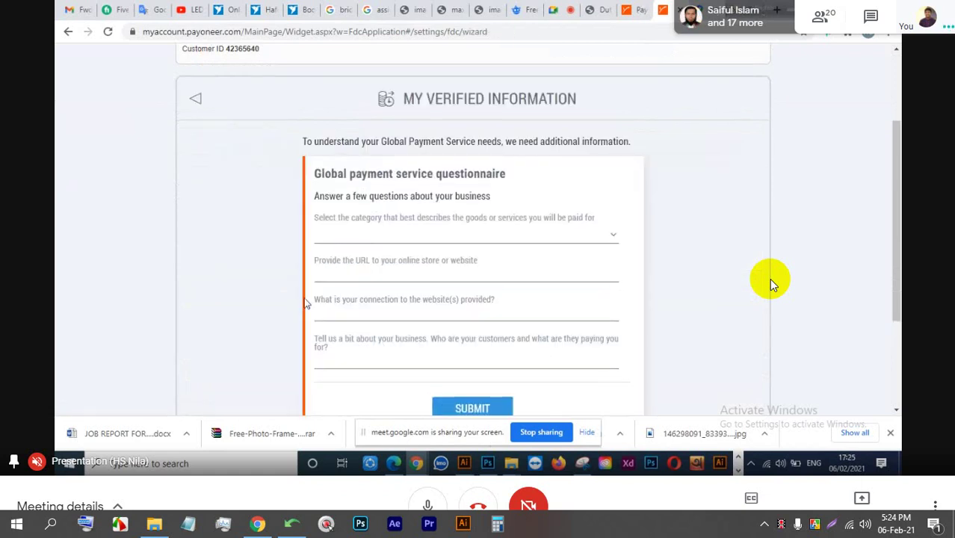
pyautogui.scroll(-2, 305, 302)
pyautogui.scroll(1, 448, 225)
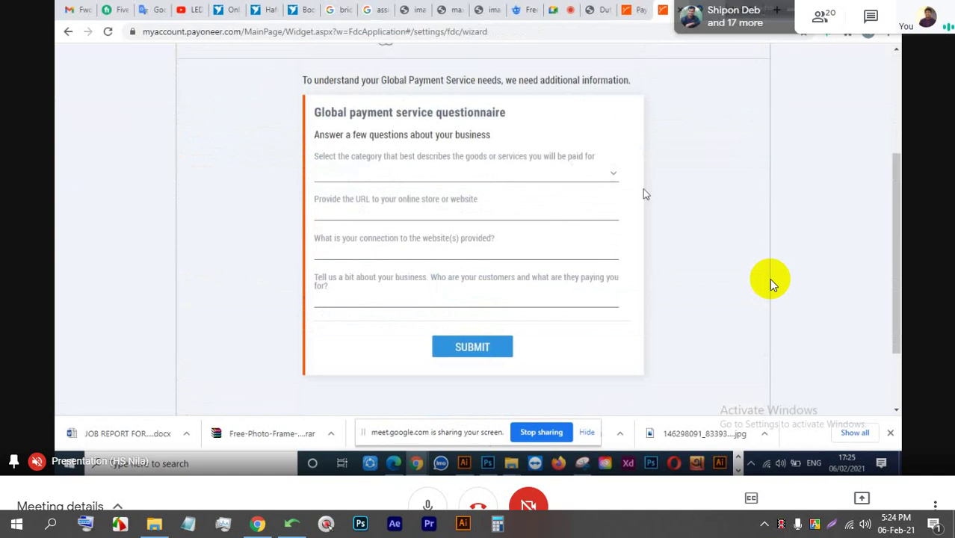
# Set the category of goods or services to Design & multimedia.
pyautogui.click(615, 176)
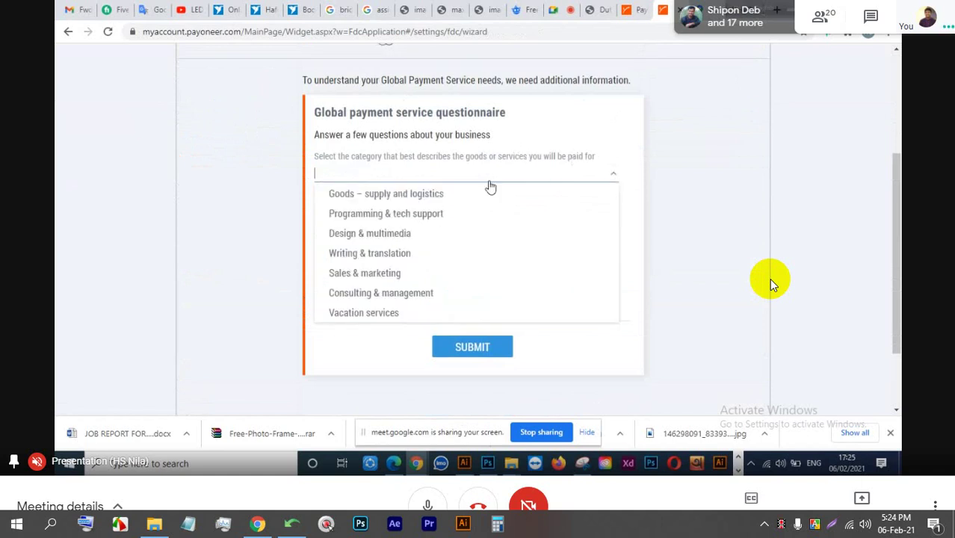
pyautogui.click(397, 239)
pyautogui.click(610, 219)
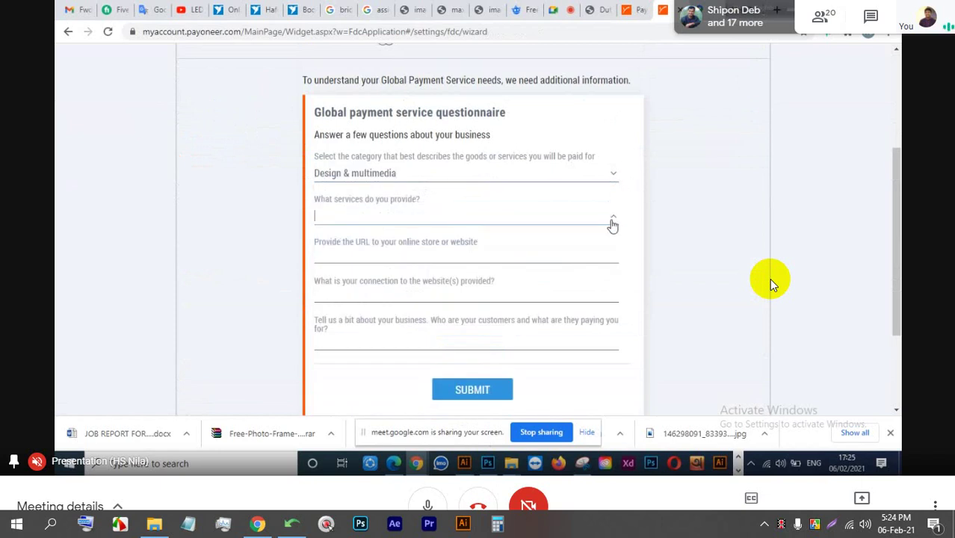